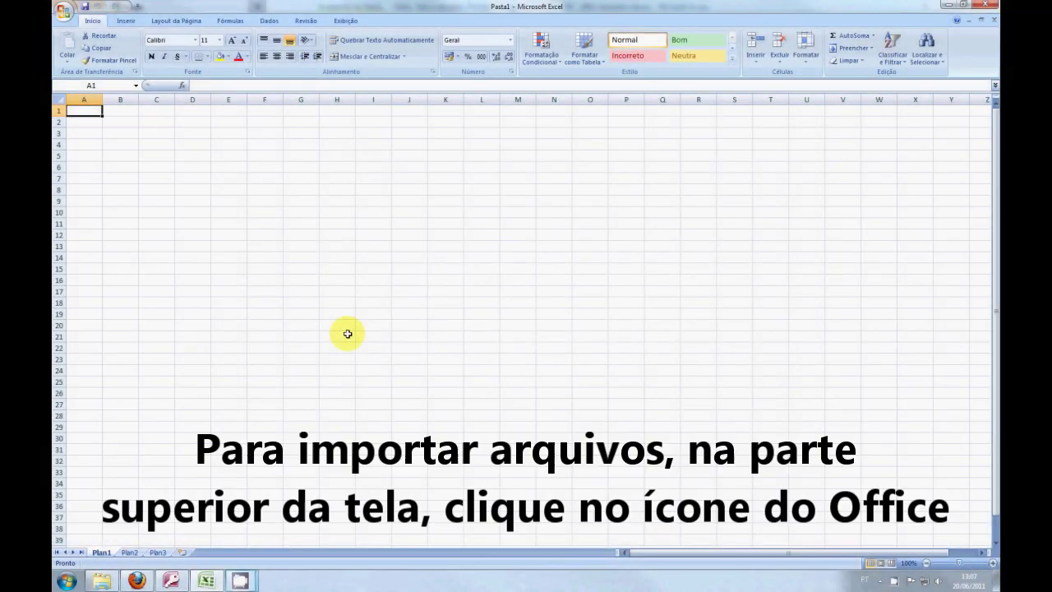
- Open the Exemplo text file from the Desktop, with the file type set to Todos os arquivos
{"action": "left_click", "coordinate": [66, 17]}
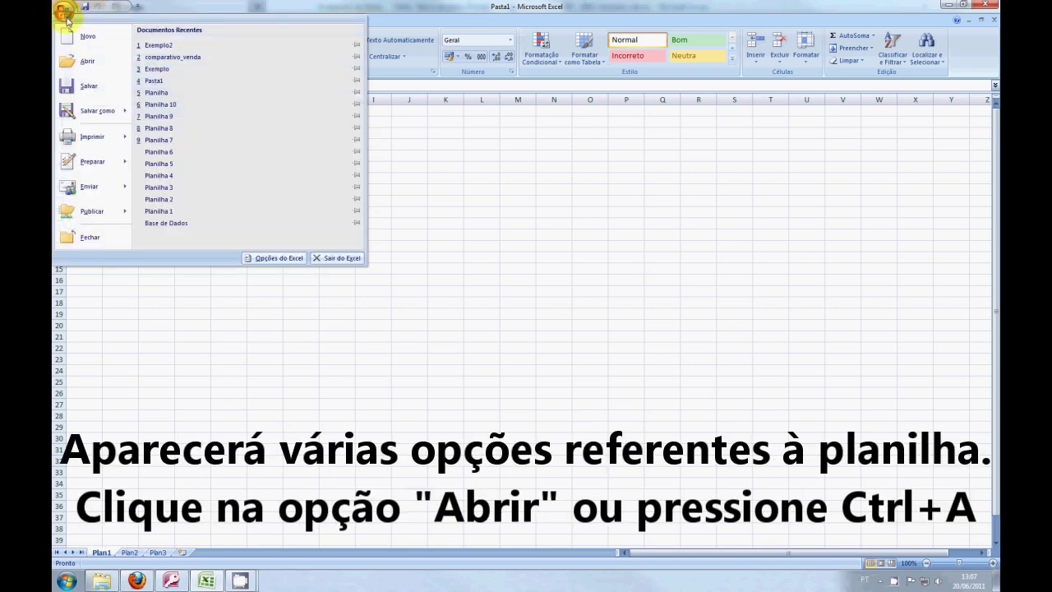
{"action": "left_click", "coordinate": [81, 63]}
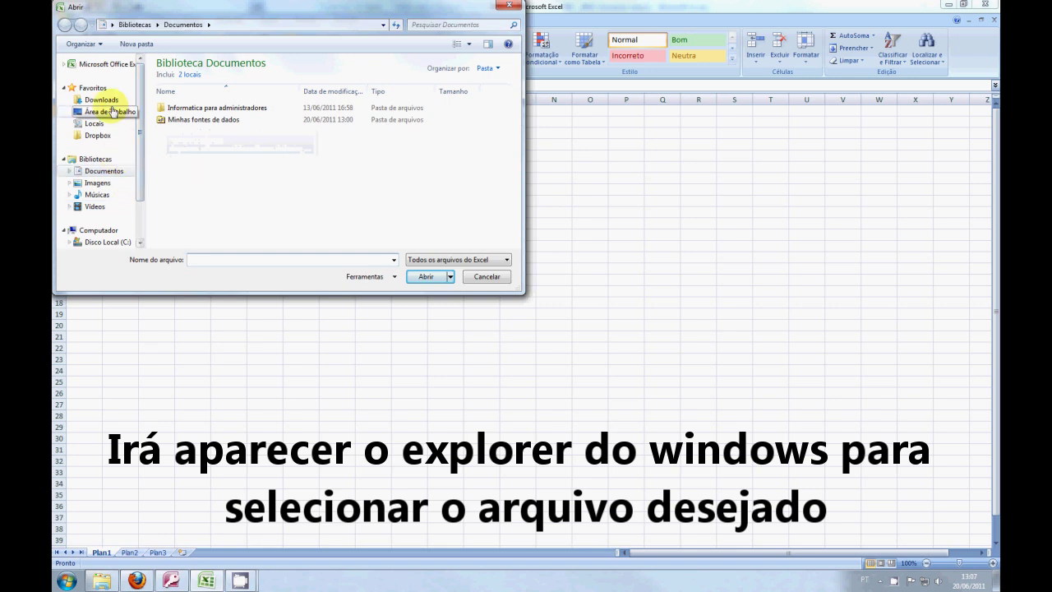
{"action": "left_click", "coordinate": [109, 111]}
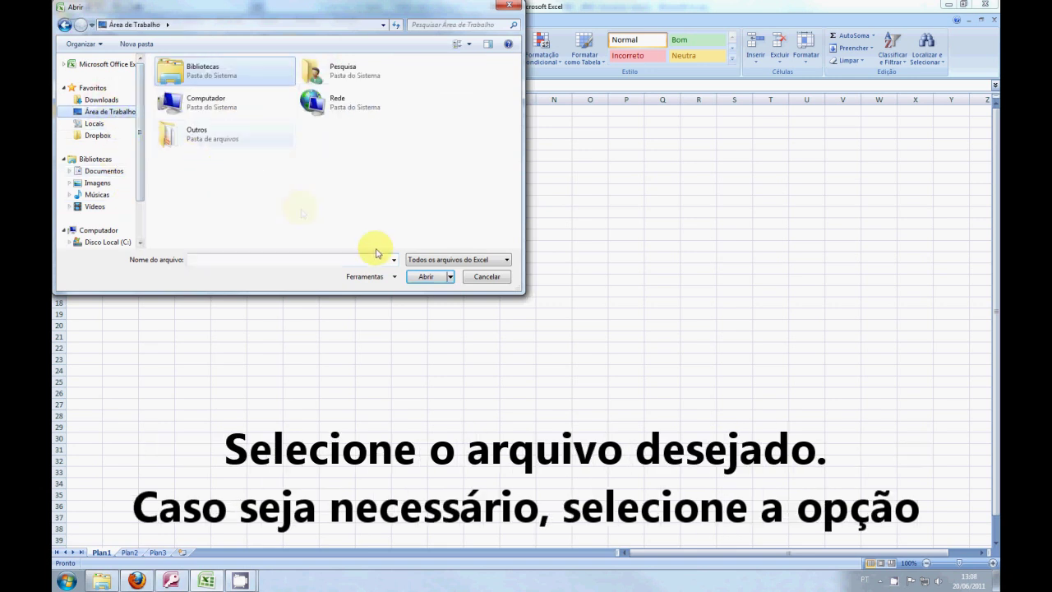
{"action": "left_click", "coordinate": [435, 260]}
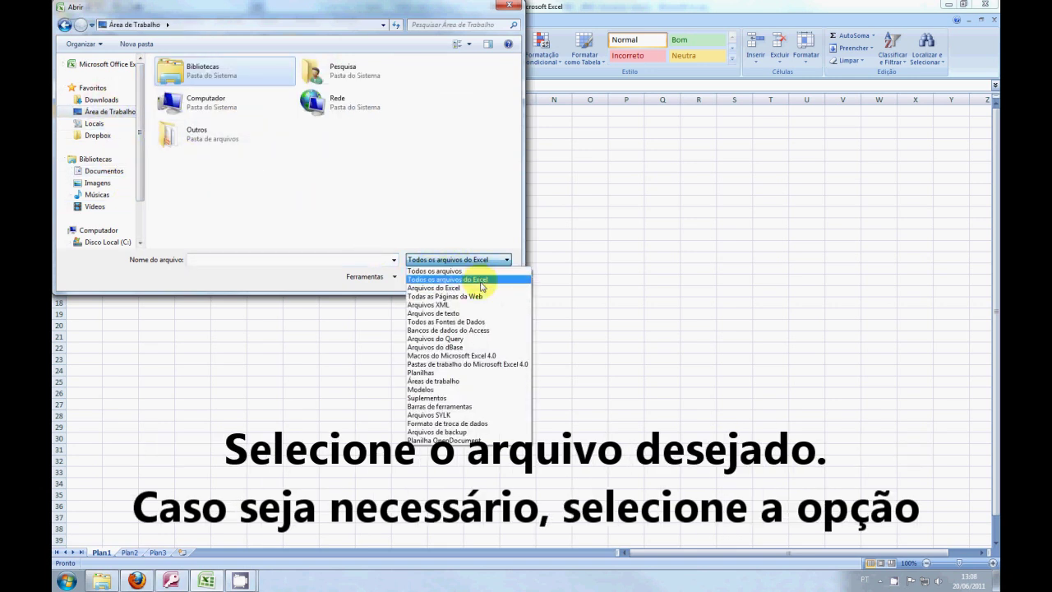
{"action": "left_click", "coordinate": [482, 271]}
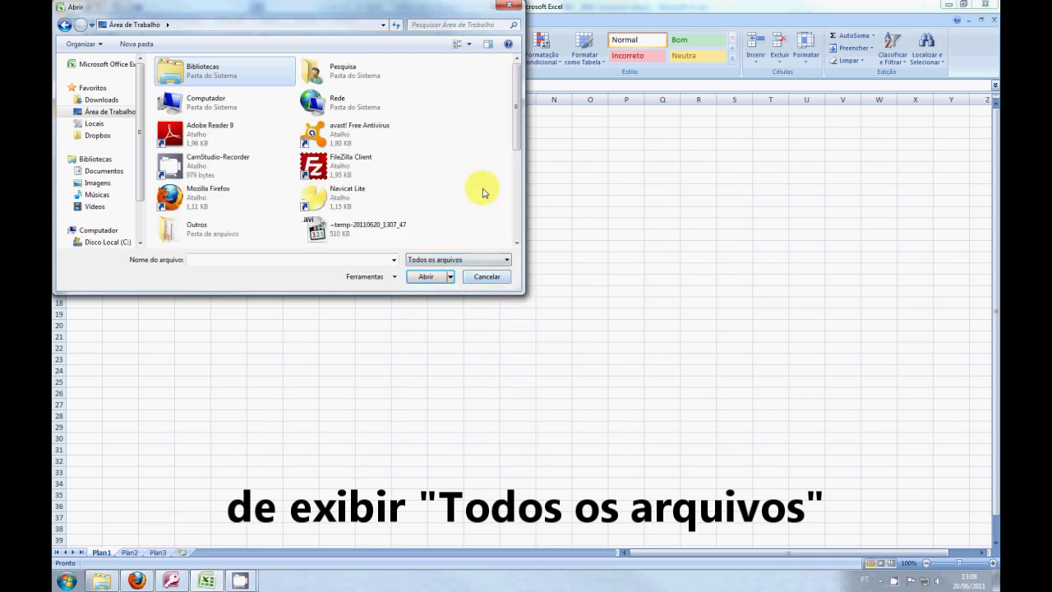
{"action": "scroll", "coordinate": [484, 192], "scroll_direction": "down", "scroll_amount": 3}
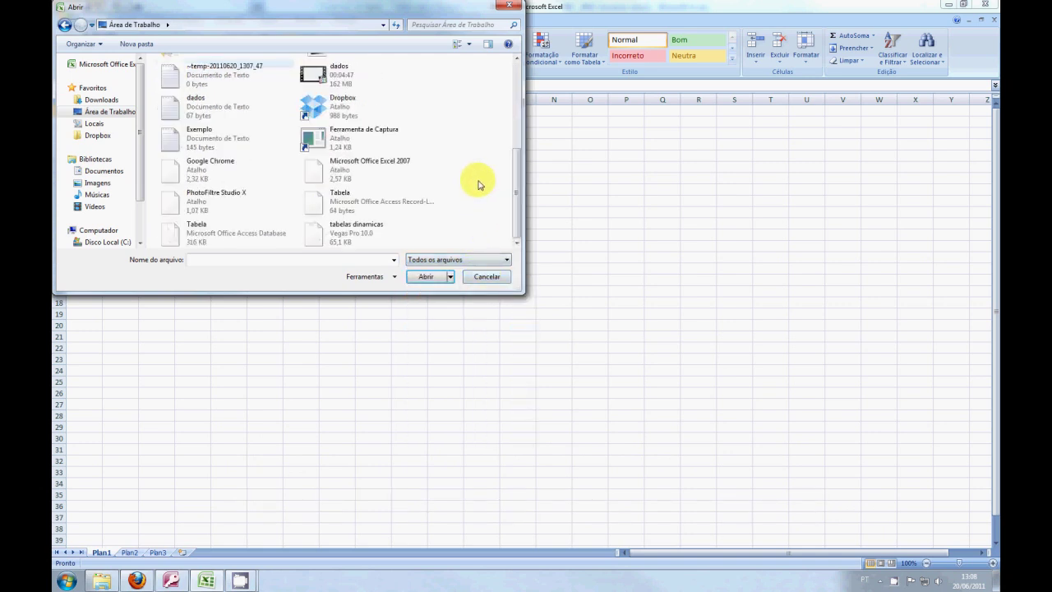
{"action": "left_click", "coordinate": [173, 140]}
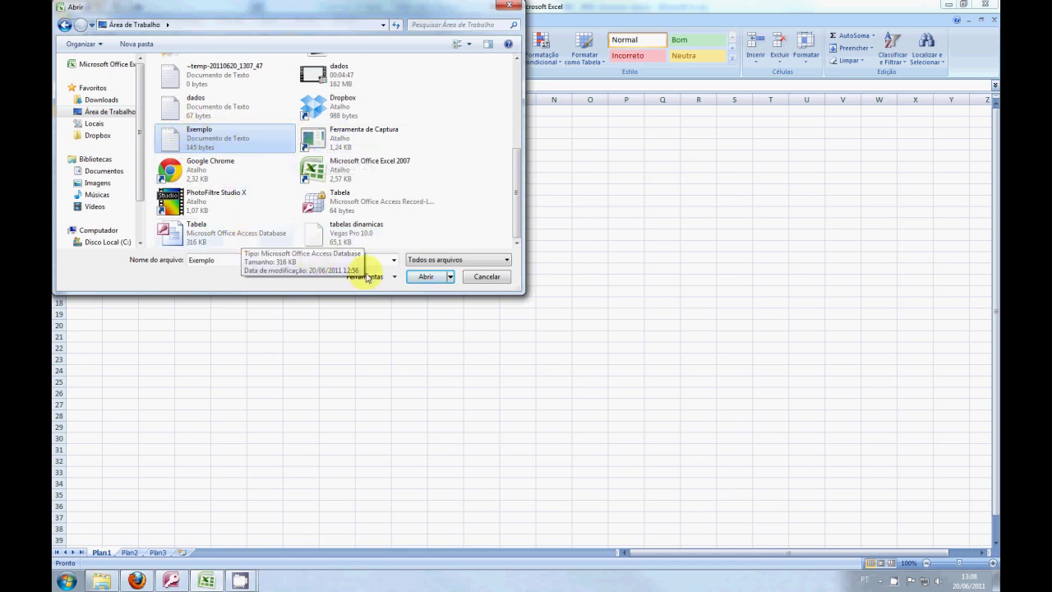
{"action": "left_click", "coordinate": [415, 278]}
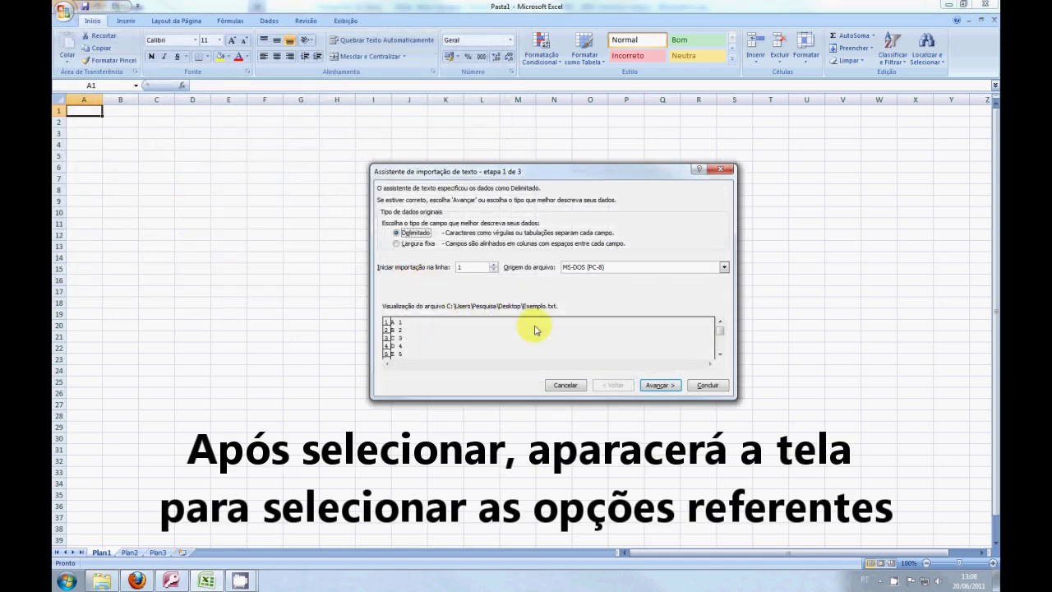
- Run the import wizard on Exemplo with Espaço added as a delimiter, and finish it
{"action": "left_click", "coordinate": [656, 386]}
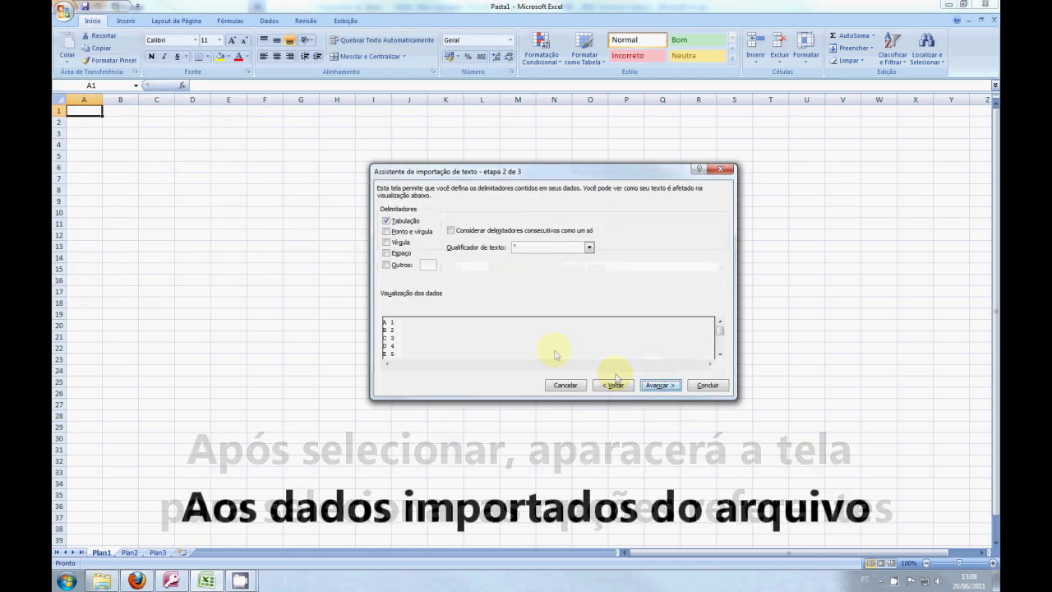
{"action": "left_click", "coordinate": [400, 255]}
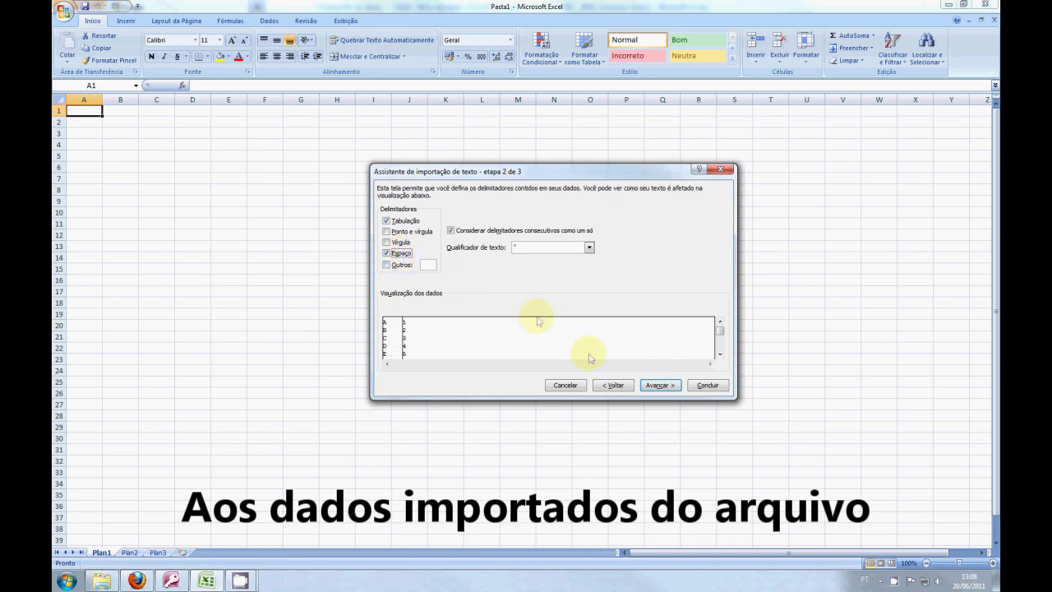
{"action": "left_click", "coordinate": [658, 384]}
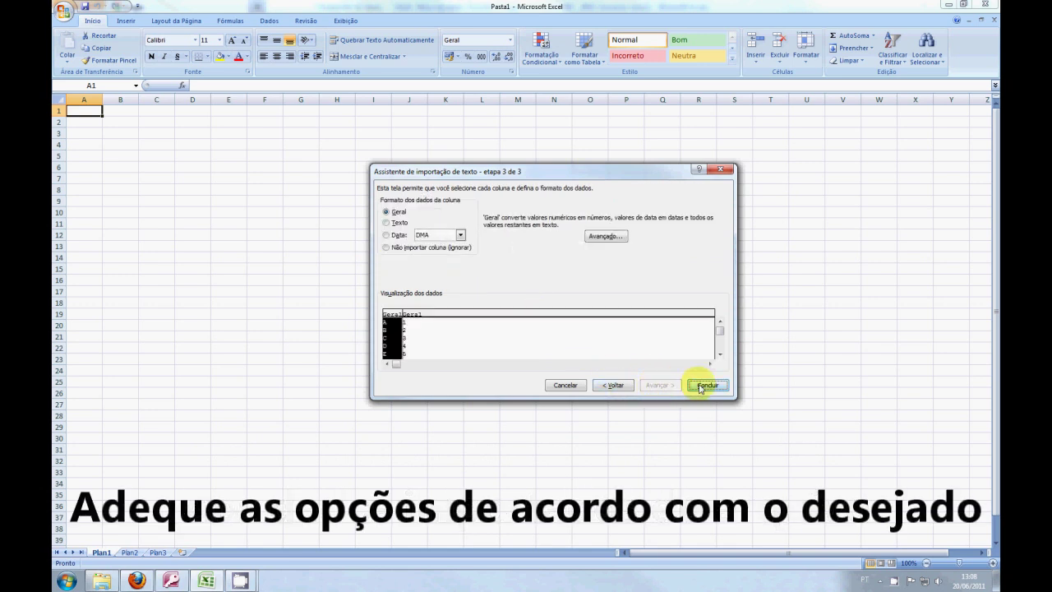
{"action": "left_click", "coordinate": [705, 385]}
{"action": "left_click", "coordinate": [123, 393]}
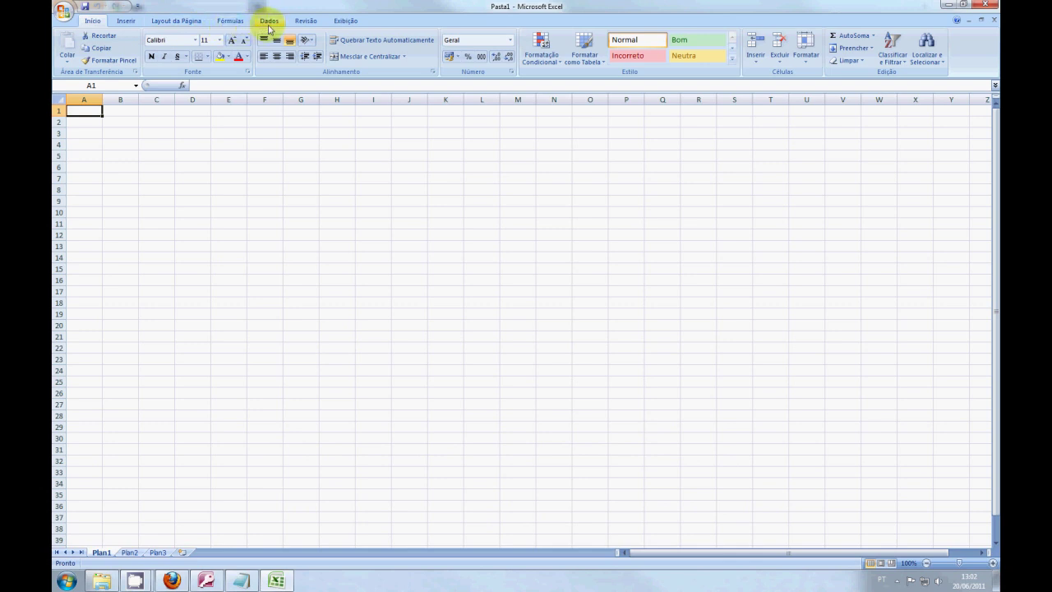
- On the Dados tab, review the De Outras Fontes choices (SQL Server, XML, Microsoft Query)
{"action": "left_click", "coordinate": [268, 27]}
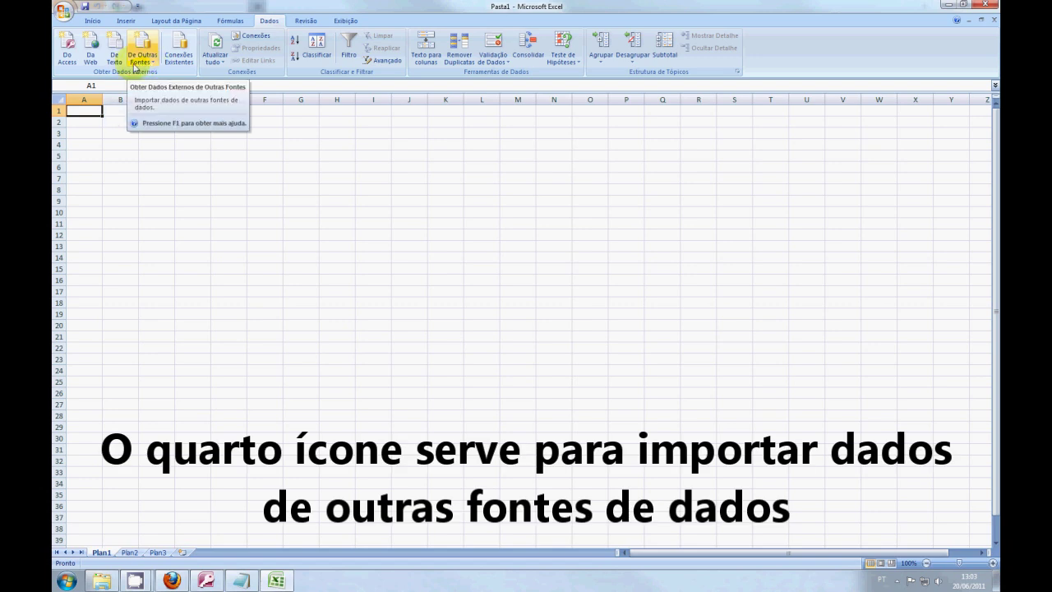
{"action": "left_click", "coordinate": [146, 67]}
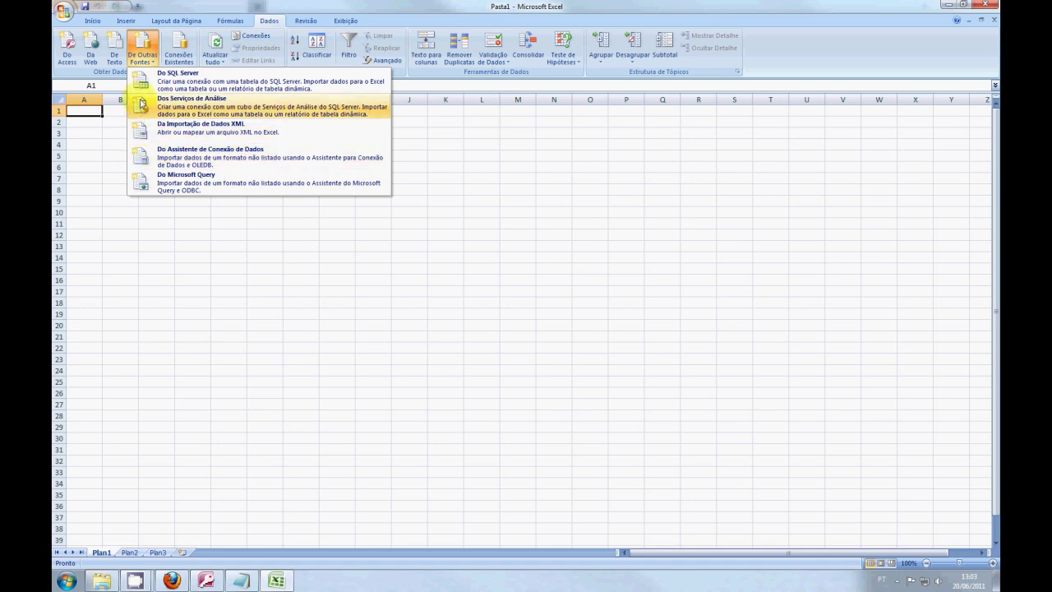
{"action": "left_click", "coordinate": [162, 58]}
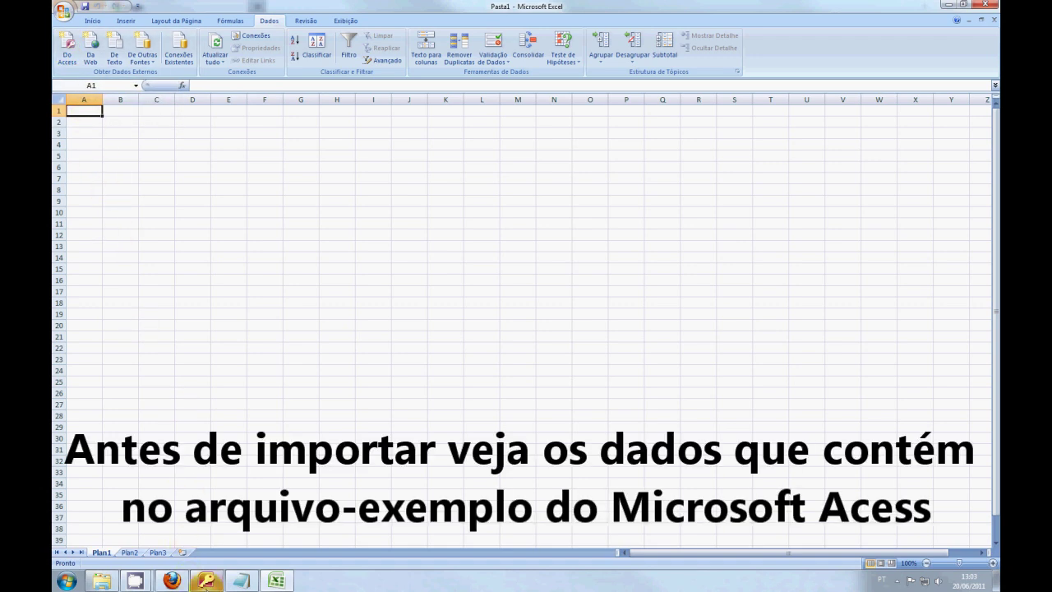
- Check the 10-row Exemplo table in Access, then switch back to Excel
{"action": "left_click", "coordinate": [206, 580]}
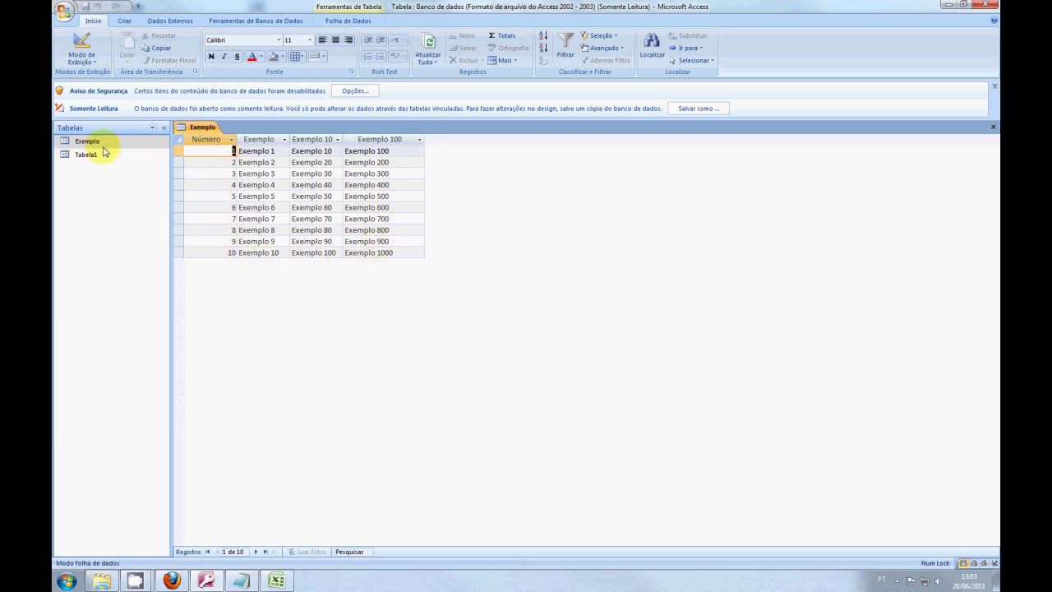
{"action": "left_click", "coordinate": [275, 581]}
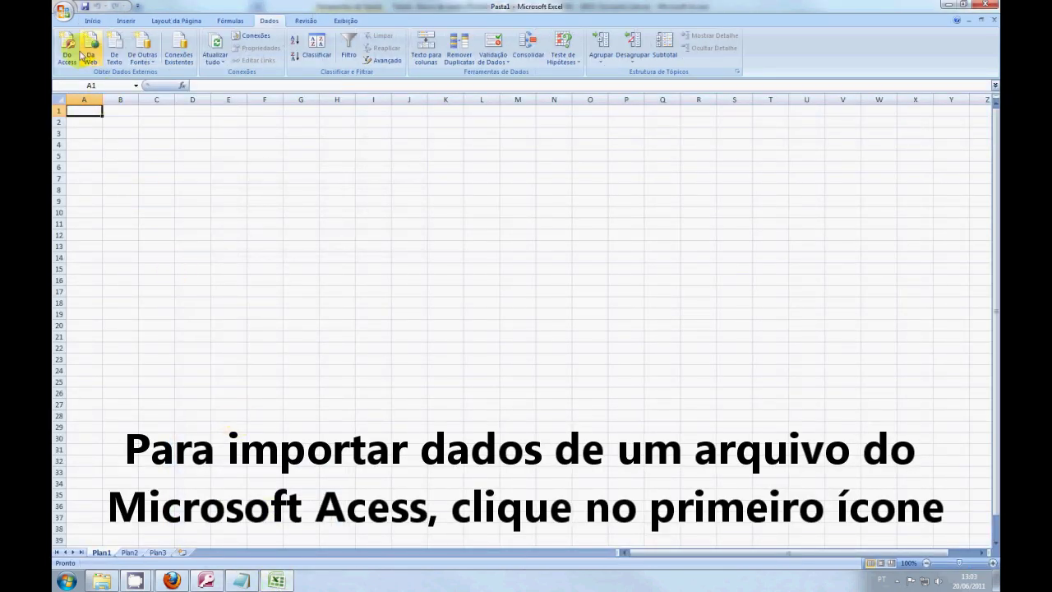
- Import the Exemplo table from the Desktop Access database into the sheet at $A$1
{"action": "left_click", "coordinate": [72, 55]}
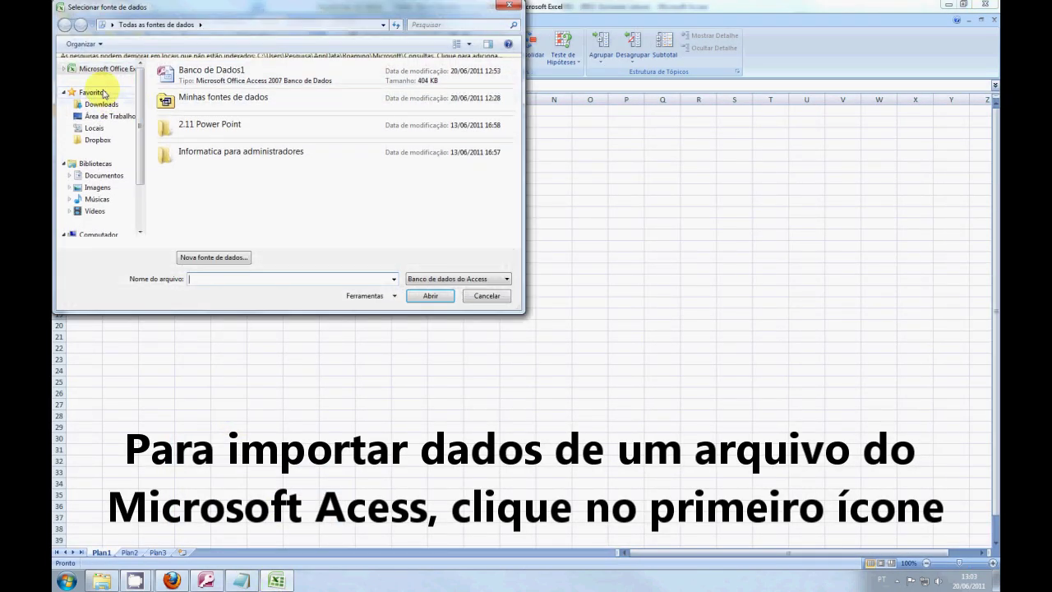
{"action": "left_click", "coordinate": [104, 129]}
{"action": "double_click", "coordinate": [334, 137]}
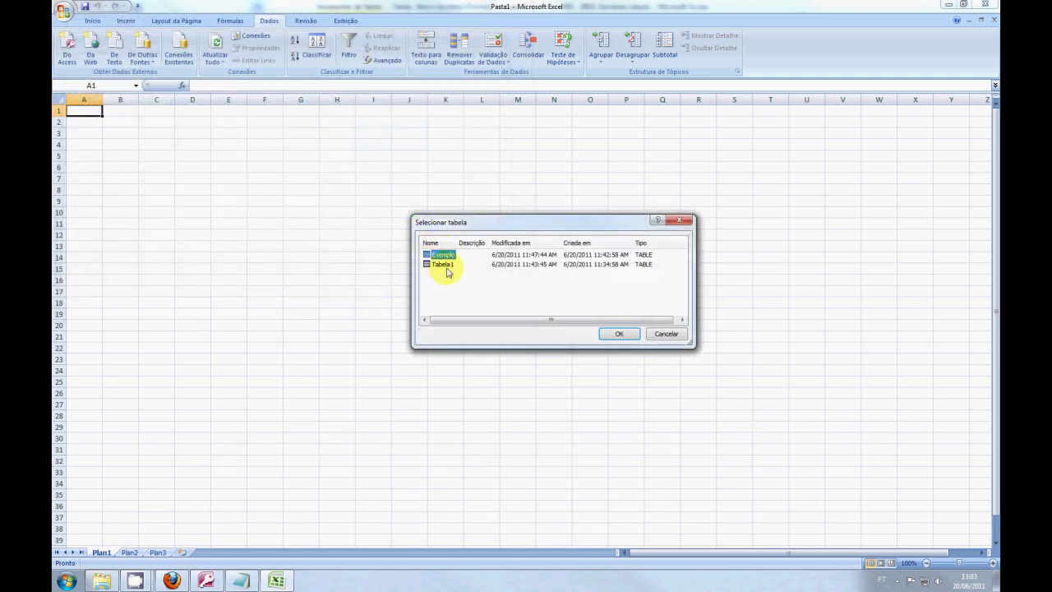
{"action": "left_click", "coordinate": [619, 333]}
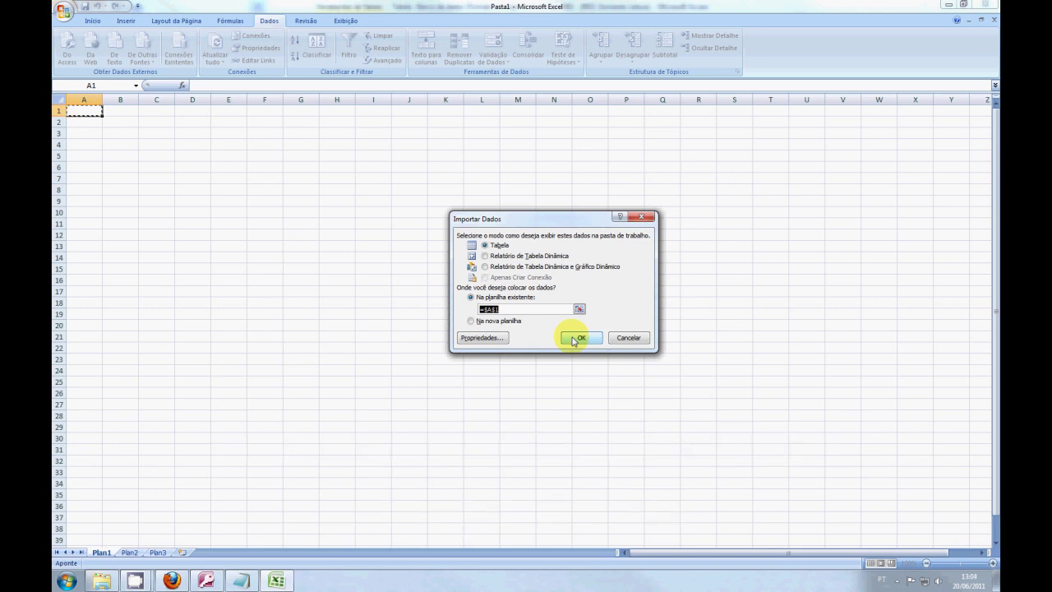
{"action": "left_click", "coordinate": [575, 340]}
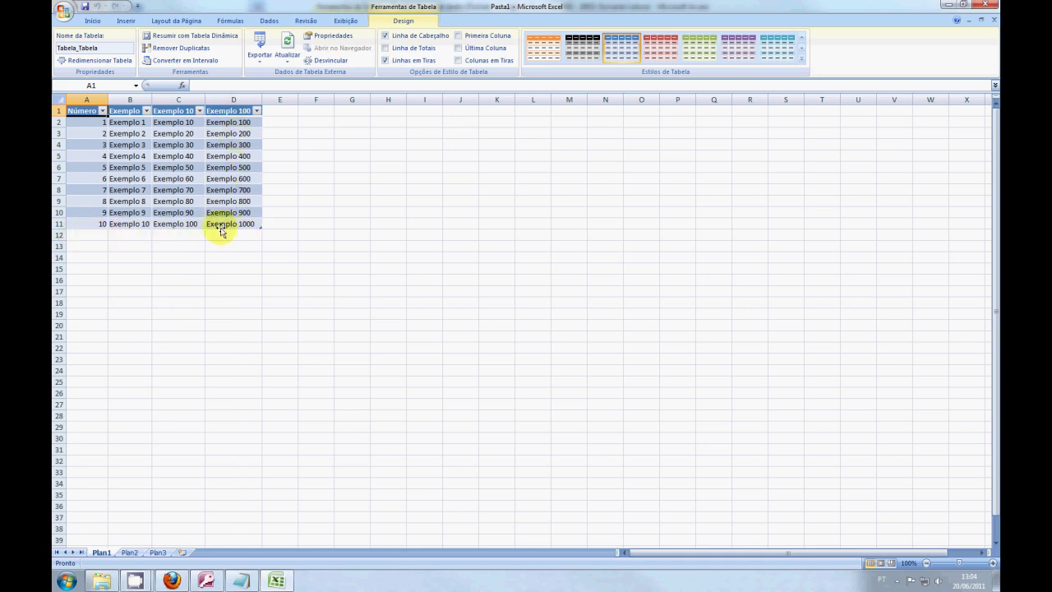
- Delete the imported table in A1:E12, confirming the data removal
{"action": "left_click", "coordinate": [255, 224]}
{"action": "left_click", "coordinate": [266, 234]}
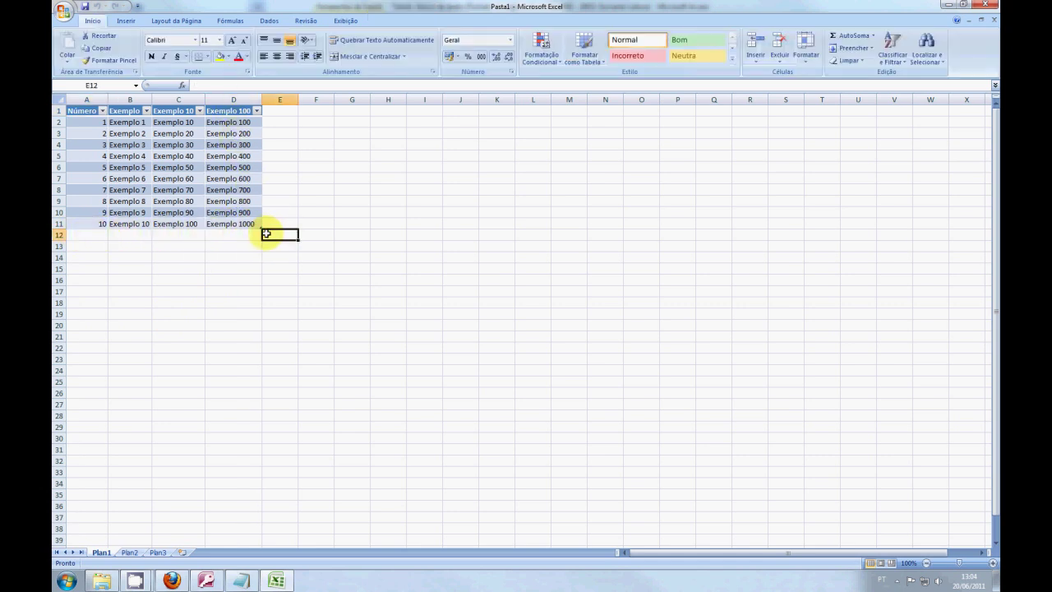
{"action": "left_click_drag", "start_coordinate": [266, 234], "coordinate": [63, 102]}
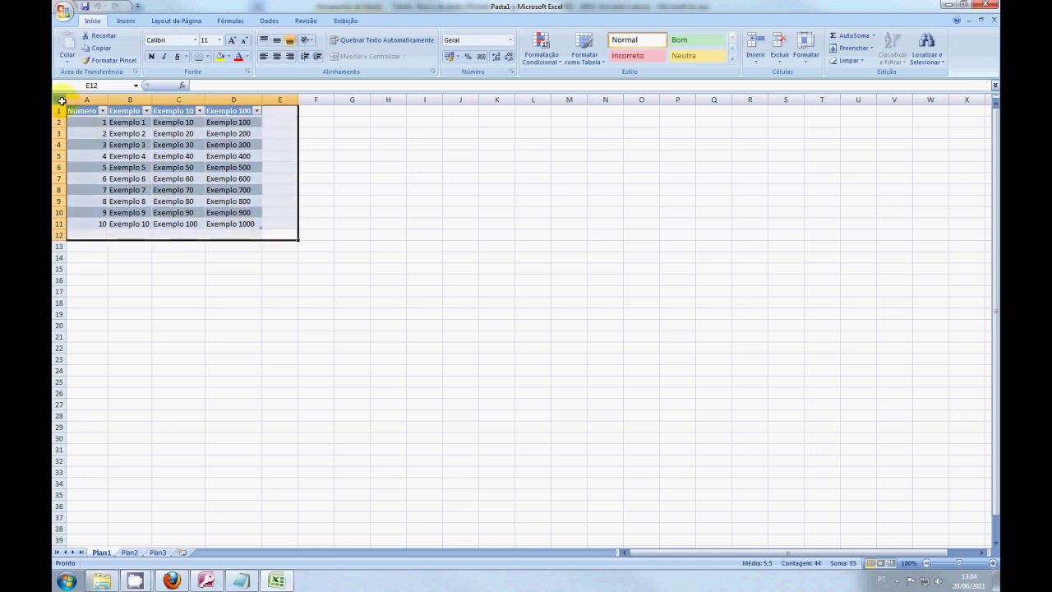
{"action": "key", "text": "Delete"}
{"action": "key", "text": "Return"}
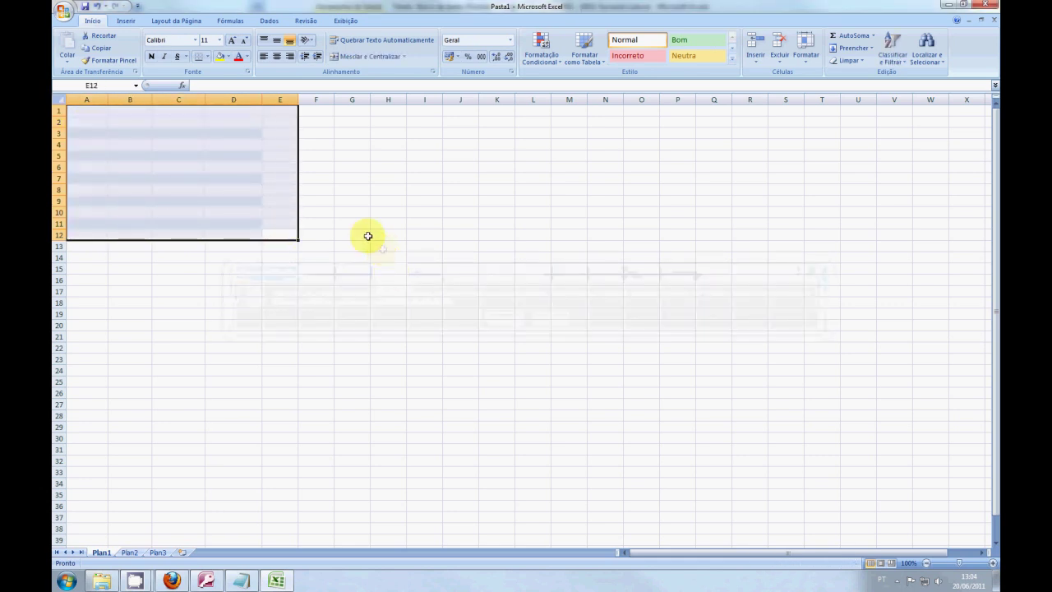
{"action": "left_click", "coordinate": [356, 224]}
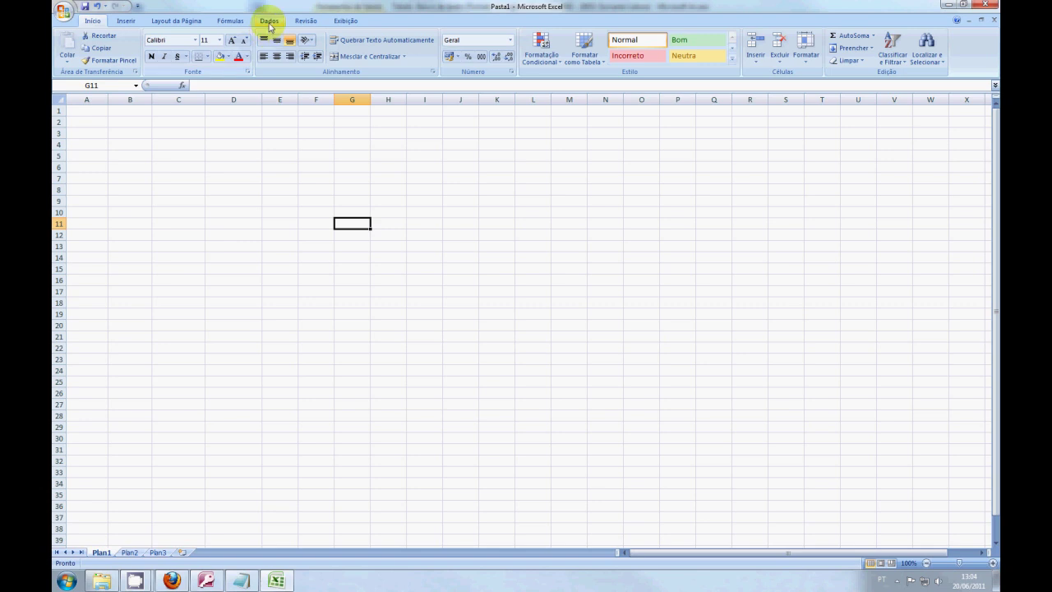
{"action": "left_click", "coordinate": [269, 23]}
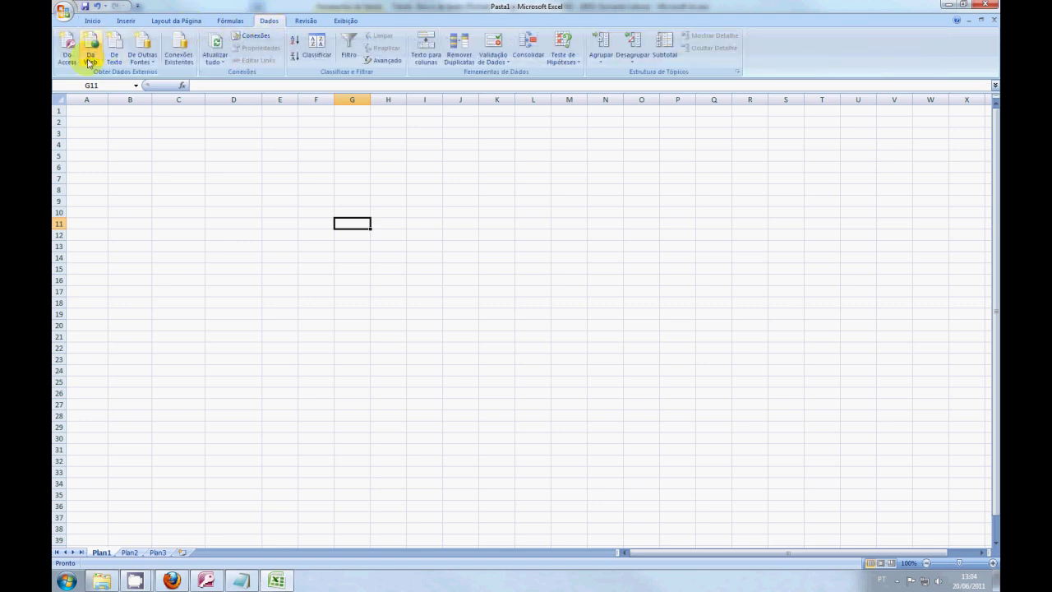
{"action": "left_click", "coordinate": [80, 110]}
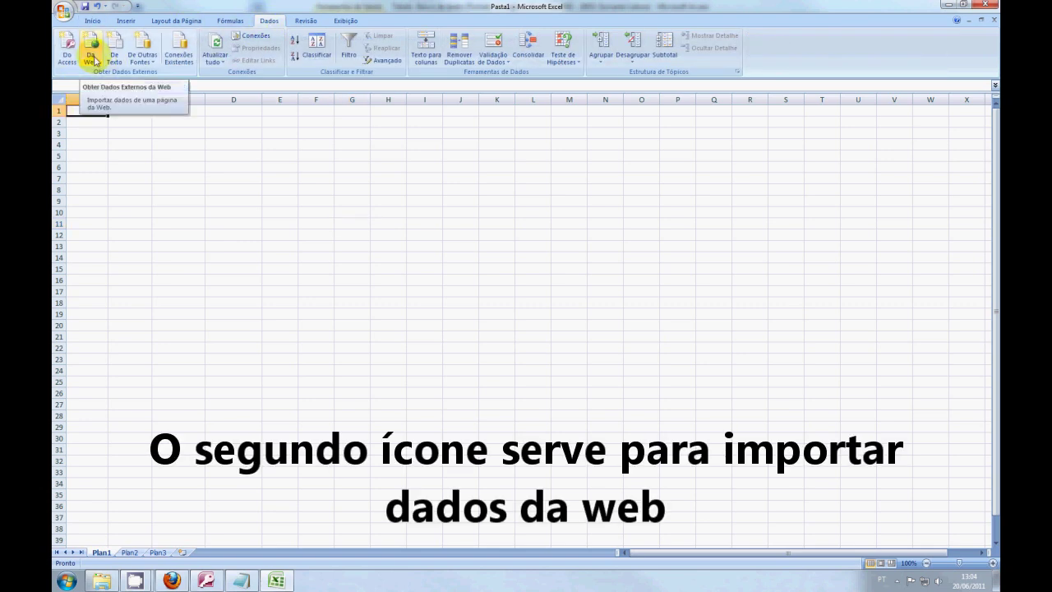
{"action": "left_click", "coordinate": [92, 58]}
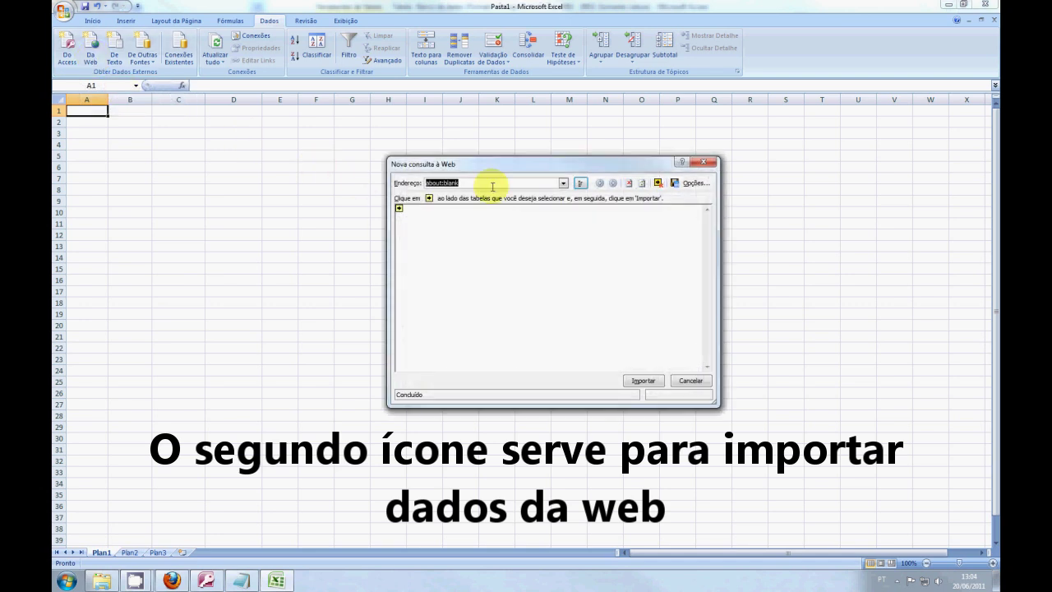
{"action": "left_click", "coordinate": [518, 184]}
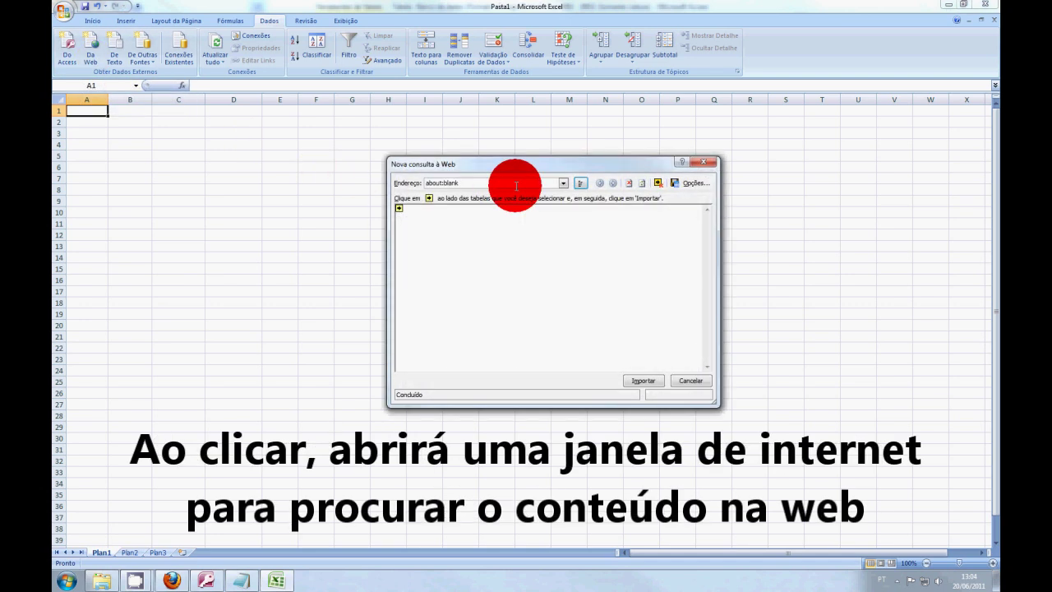
{"action": "double_click", "coordinate": [498, 181]}
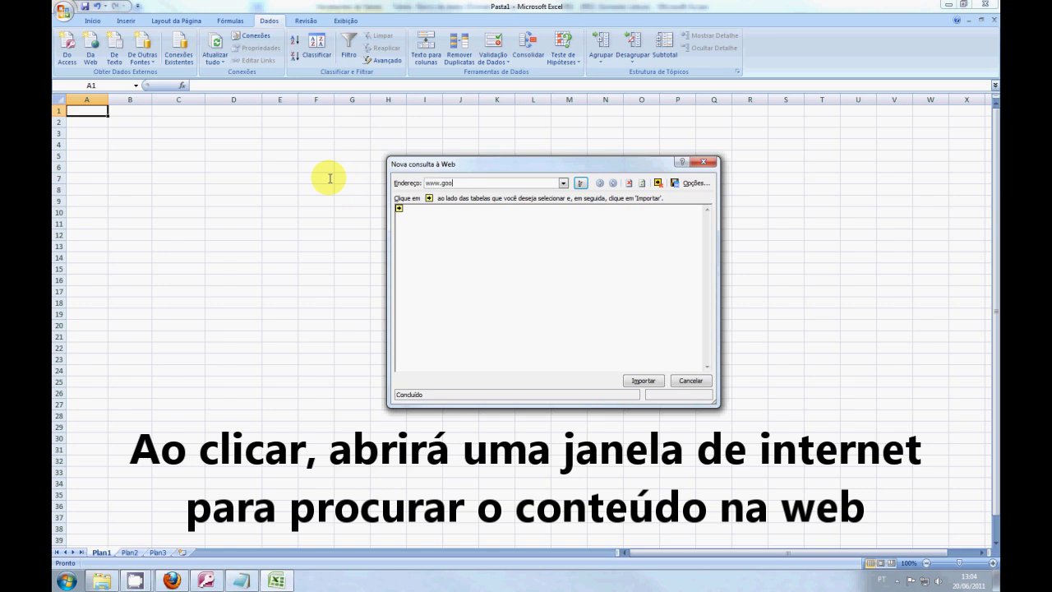
{"action": "type", "text": "ogle.com"}
{"action": "key", "text": "Return"}
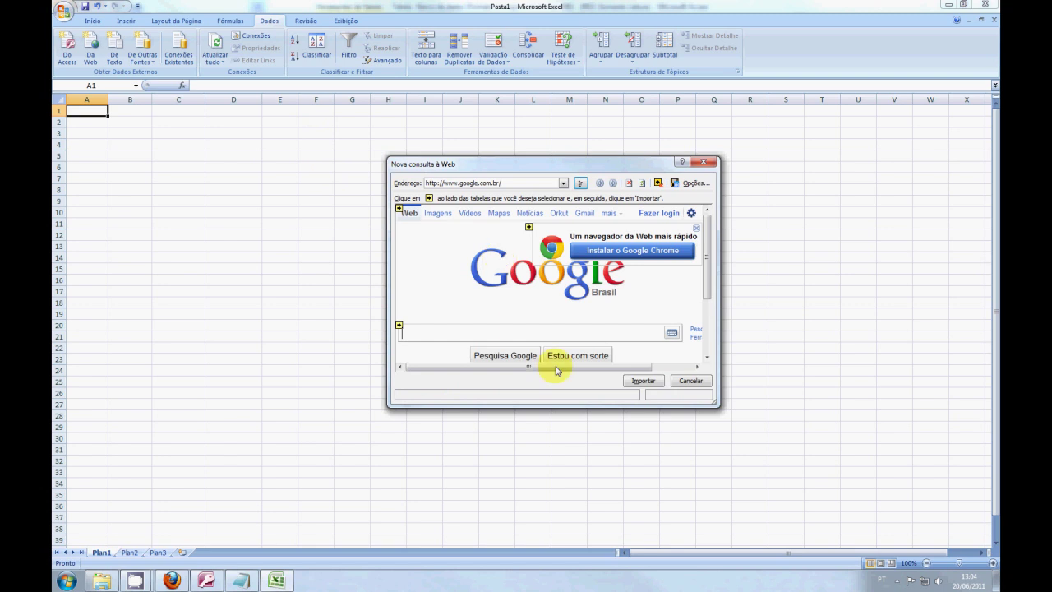
{"action": "left_click_drag", "start_coordinate": [557, 368], "coordinate": [525, 369]}
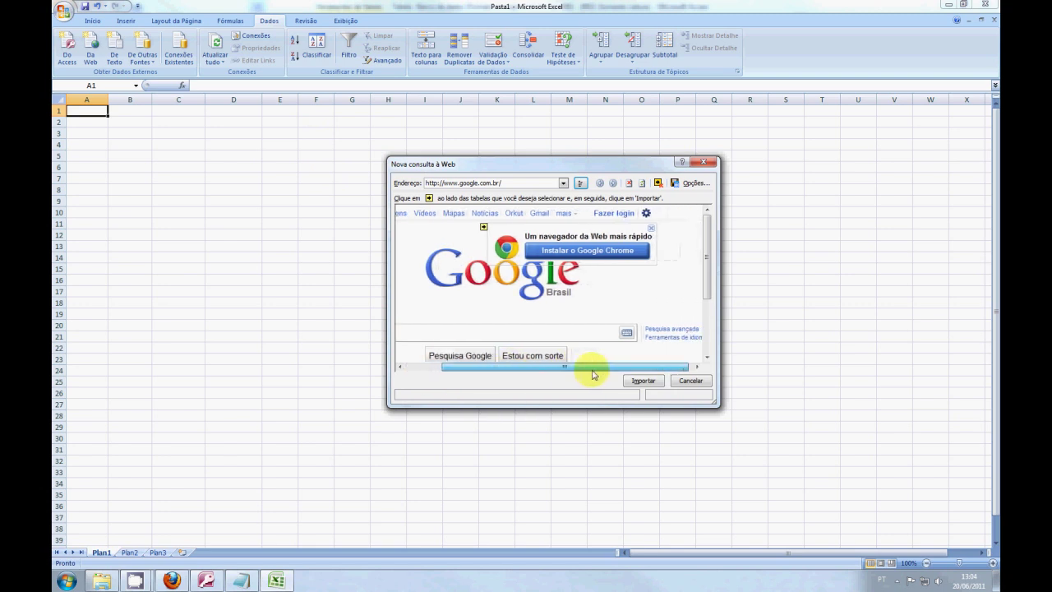
{"action": "scroll", "coordinate": [531, 305], "scroll_direction": "down", "scroll_amount": 2}
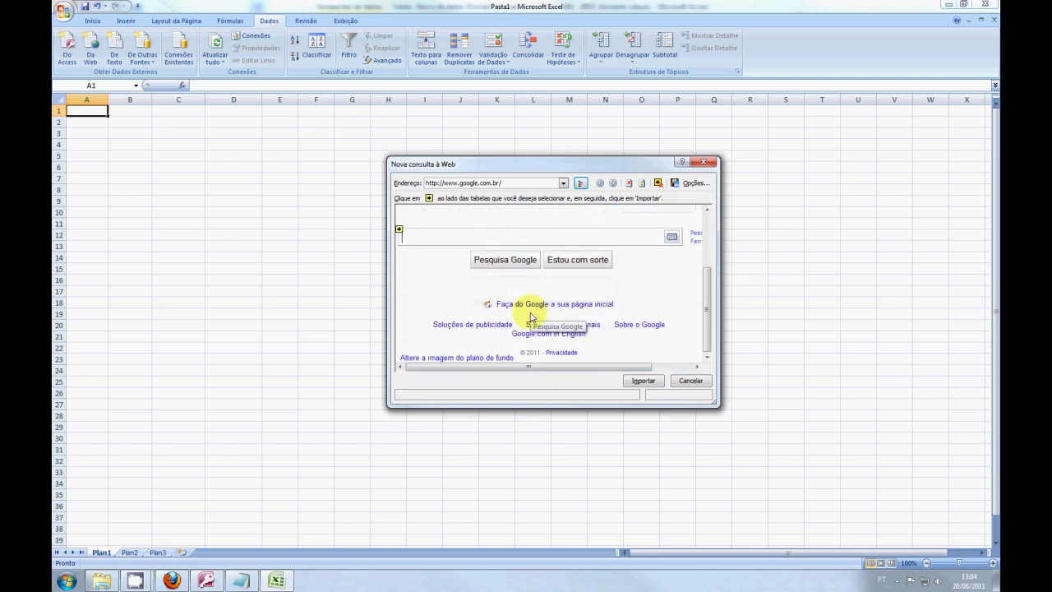
{"action": "scroll", "coordinate": [530, 317], "scroll_direction": "up", "scroll_amount": 2}
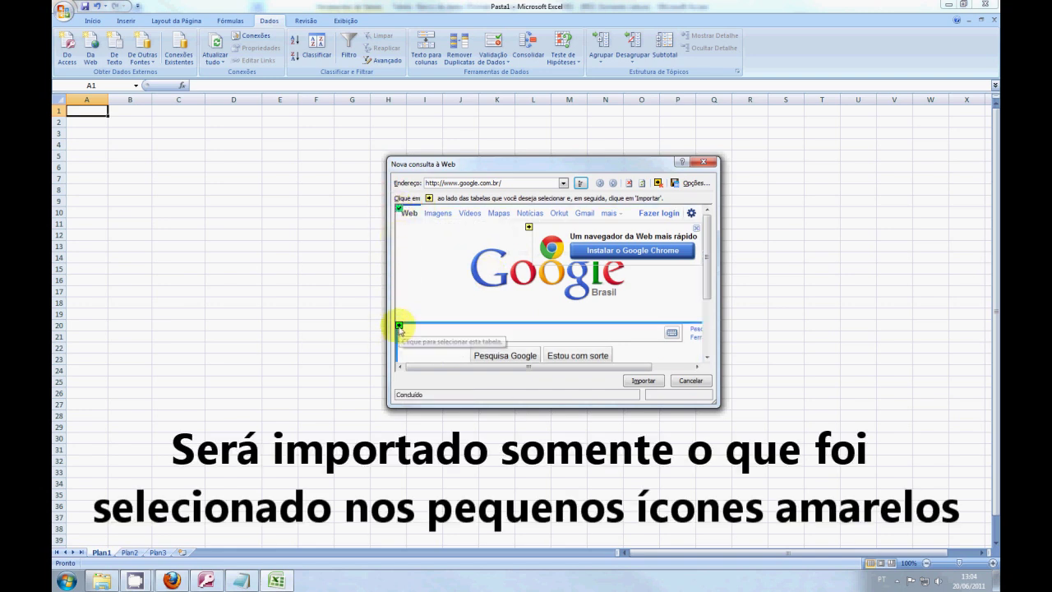
- Import the Google page content into the sheet starting at $A$1
{"action": "left_click", "coordinate": [400, 327]}
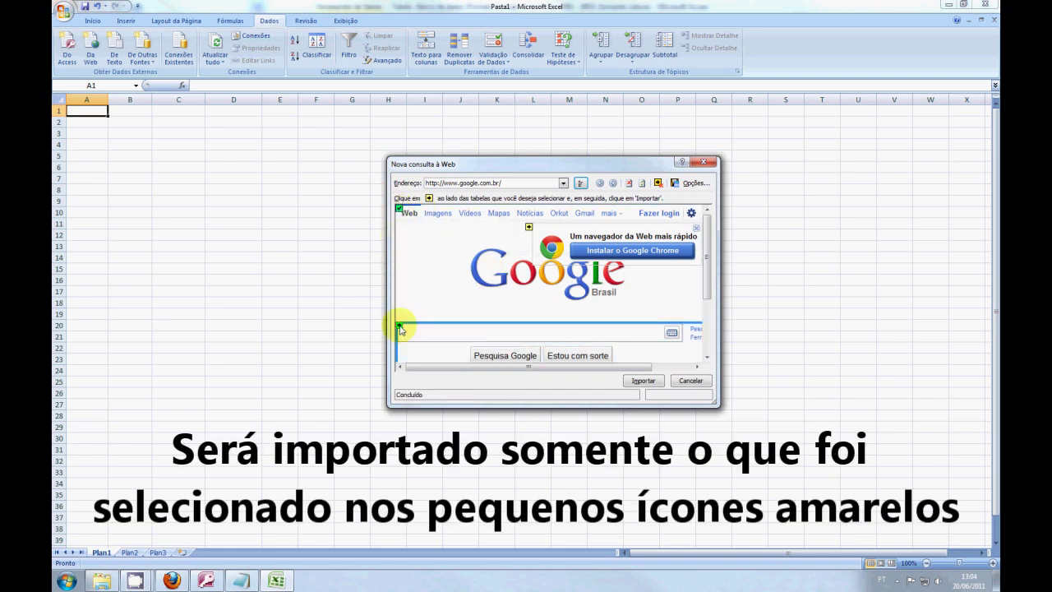
{"action": "left_click", "coordinate": [399, 326]}
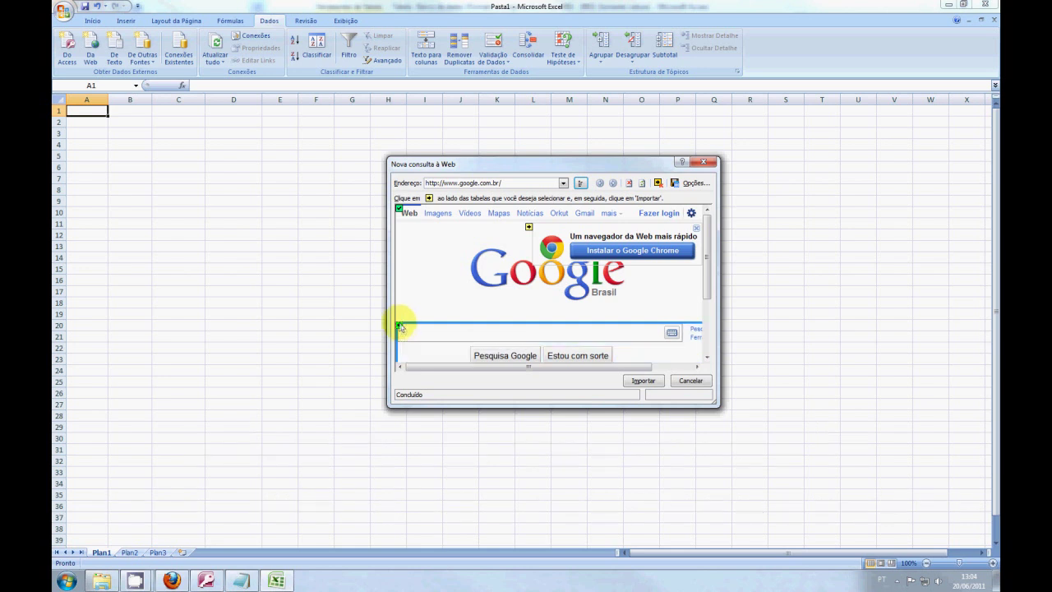
{"action": "left_click", "coordinate": [630, 380]}
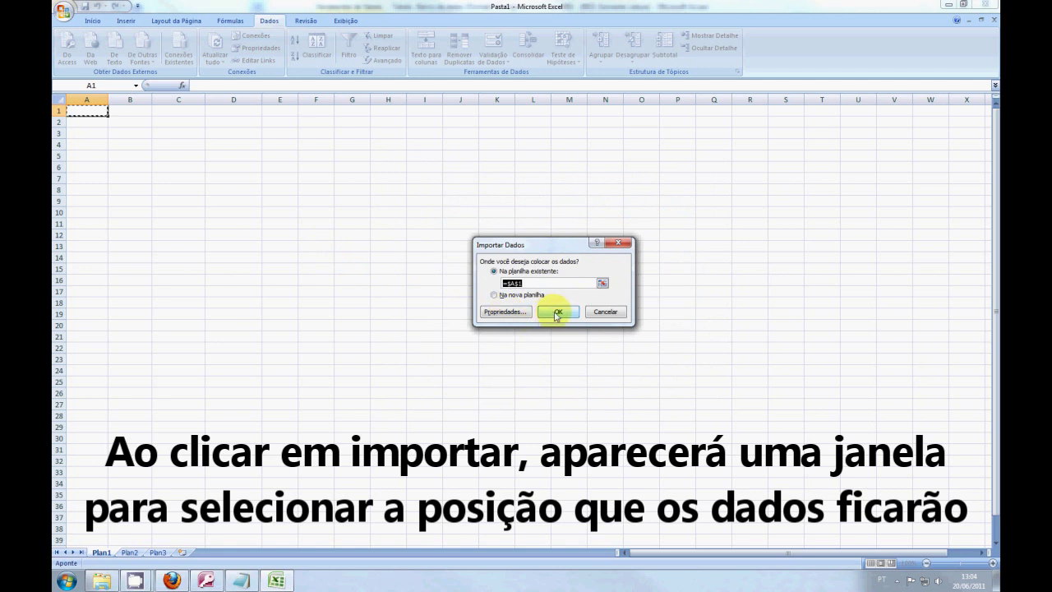
{"action": "left_click", "coordinate": [556, 312]}
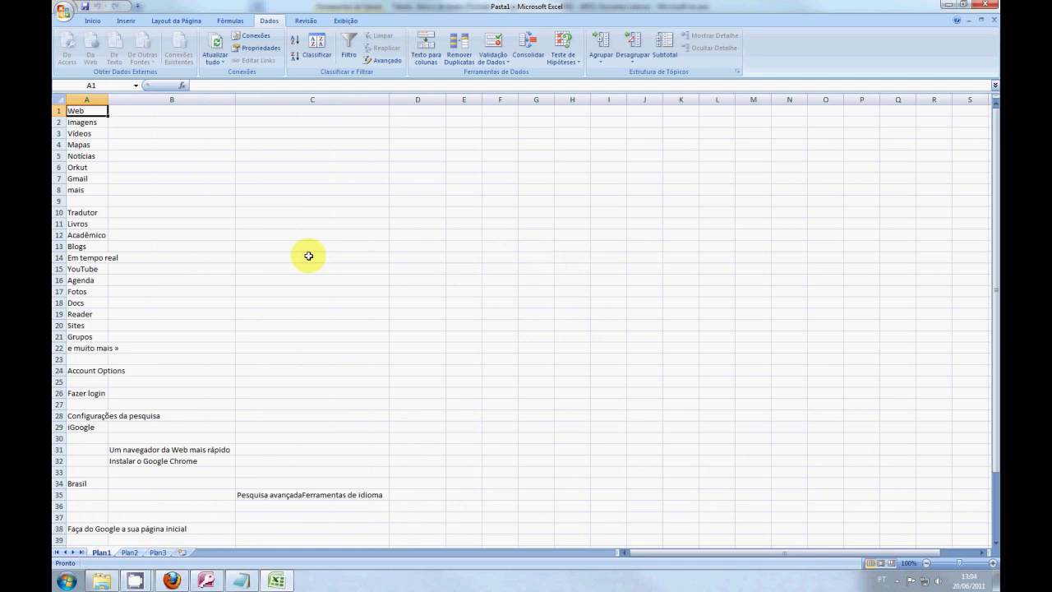
{"action": "scroll", "coordinate": [309, 256], "scroll_direction": "down", "scroll_amount": 1}
{"action": "scroll", "coordinate": [303, 255], "scroll_direction": "down", "scroll_amount": 1}
{"action": "scroll", "coordinate": [304, 256], "scroll_direction": "up", "scroll_amount": 3}
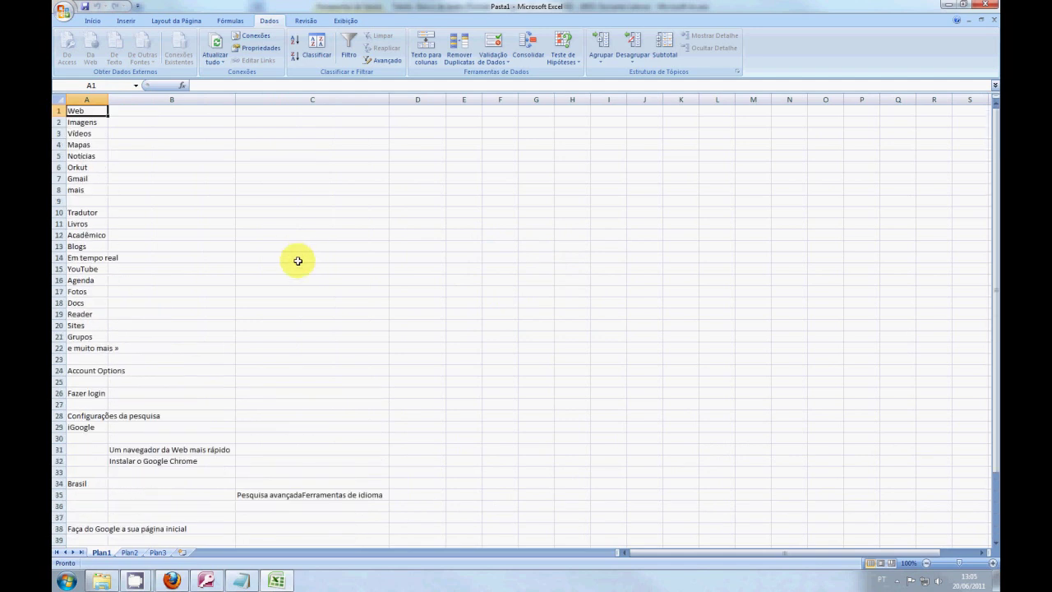
{"action": "left_click", "coordinate": [183, 582]}
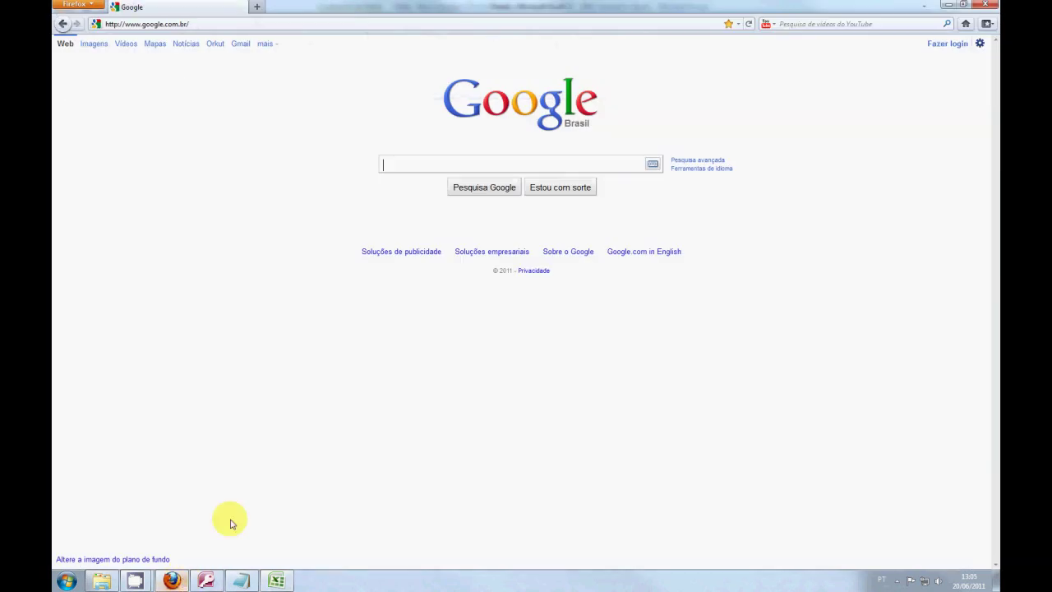
- Switch between Firefox's Google Brasil page and Excel to compare it with the imported text
{"action": "left_click", "coordinate": [272, 581]}
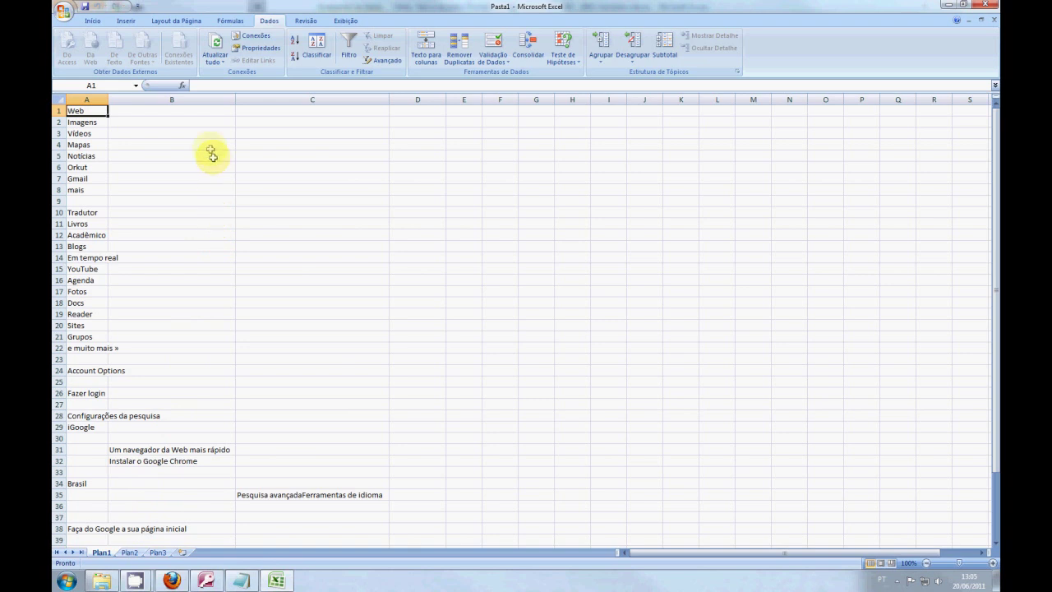
{"action": "left_click", "coordinate": [179, 582]}
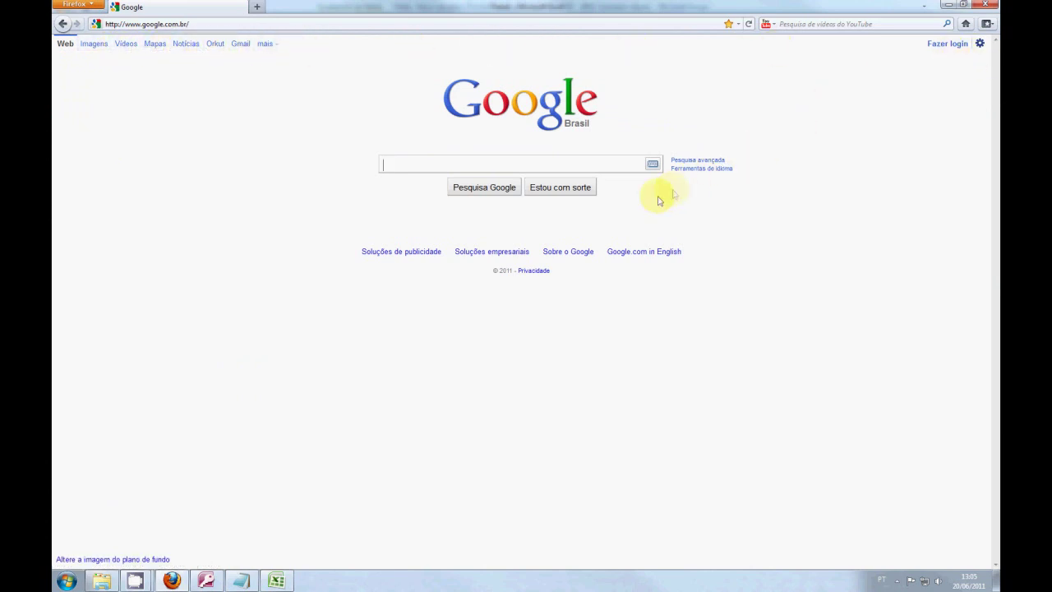
{"action": "left_click", "coordinate": [278, 581]}
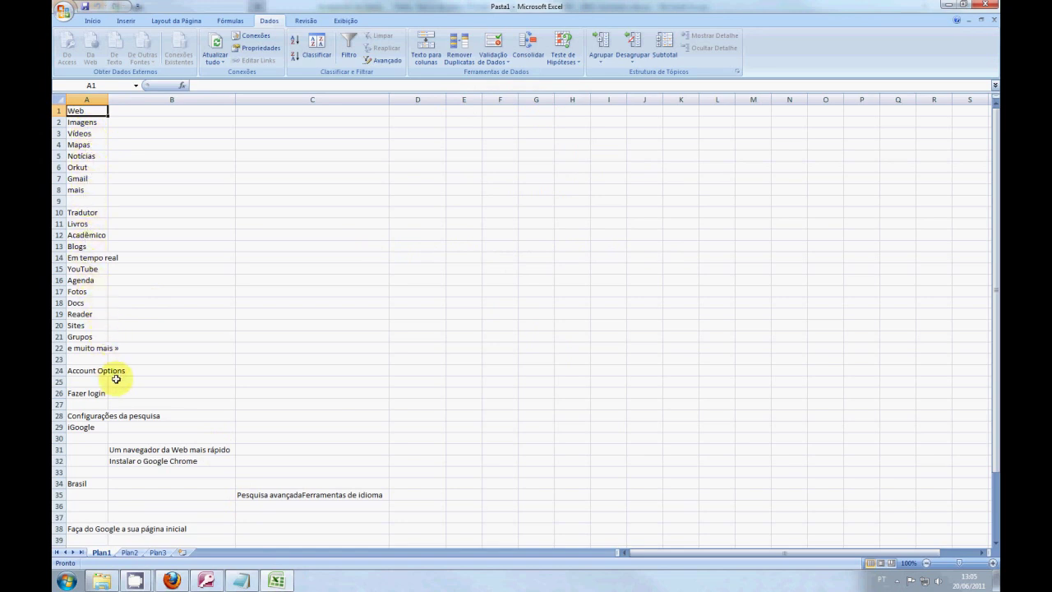
- Delete the imported Google data in A1:E50 along with its web query
{"action": "scroll", "coordinate": [117, 386], "scroll_direction": "down", "scroll_amount": 3}
{"action": "scroll", "coordinate": [113, 399], "scroll_direction": "down", "scroll_amount": 2}
{"action": "scroll", "coordinate": [247, 436], "scroll_direction": "down", "scroll_amount": 1}
{"action": "mouse_move", "coordinate": [482, 463]}
{"action": "left_mouse_down"}
{"action": "mouse_move", "coordinate": [54, 100]}
{"action": "mouse_move", "coordinate": [66, 101]}
{"action": "left_mouse_up"}
{"action": "key", "text": "Delete"}
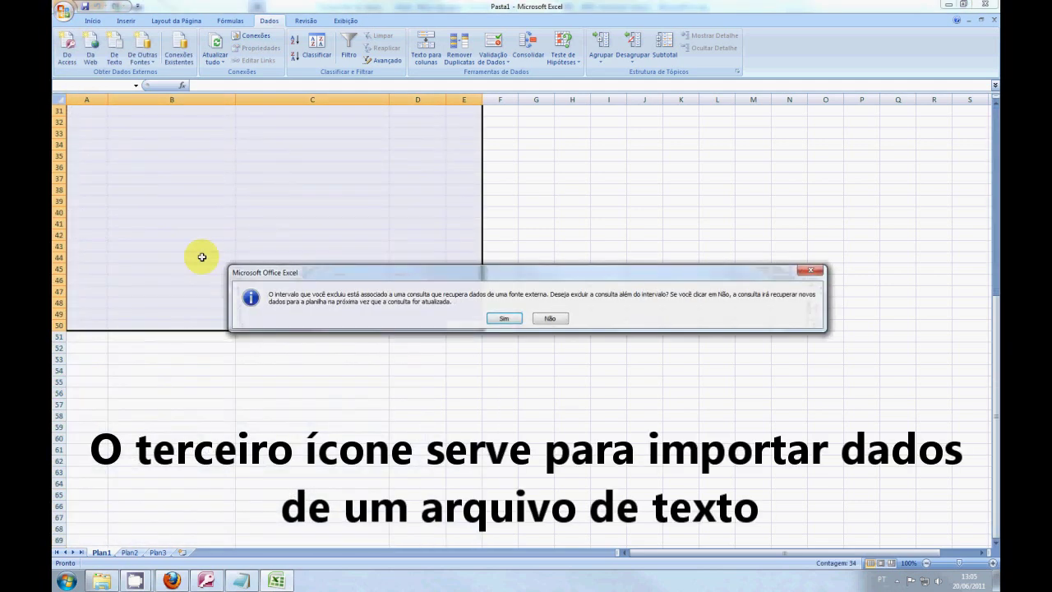
{"action": "key", "text": "Return"}
{"action": "left_click", "coordinate": [136, 141]}
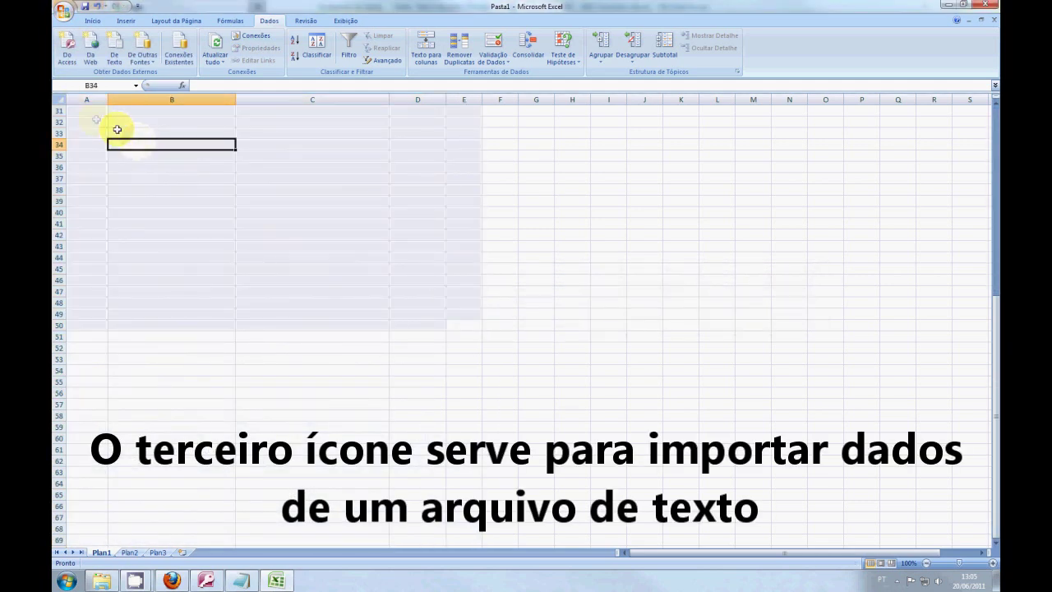
- From cell A31, start a De Texto import of Exemplo from the Desktop
{"action": "left_click", "coordinate": [87, 110]}
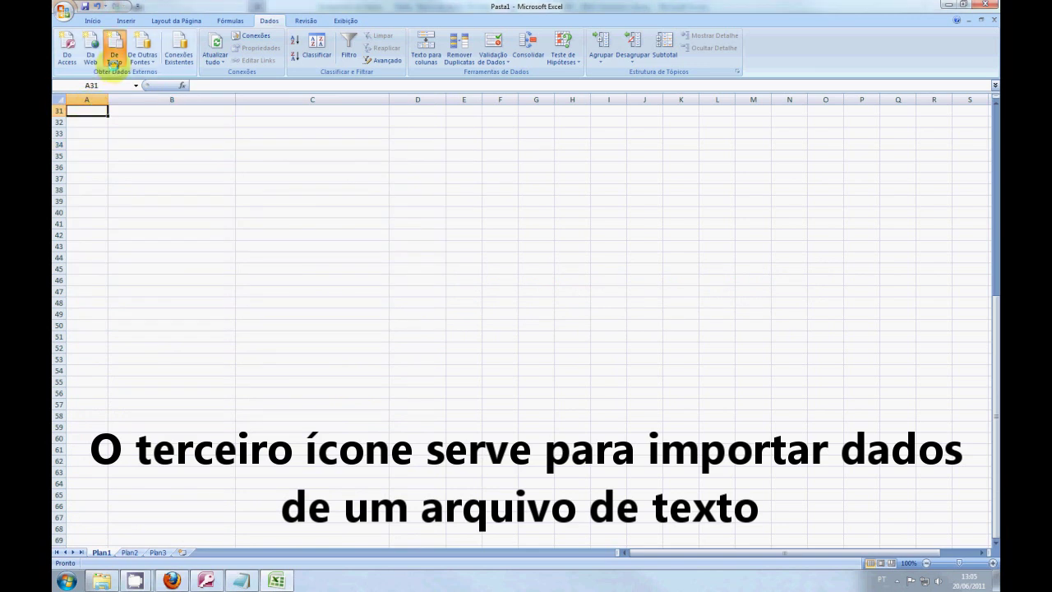
{"action": "left_click", "coordinate": [113, 58]}
{"action": "left_click", "coordinate": [110, 112]}
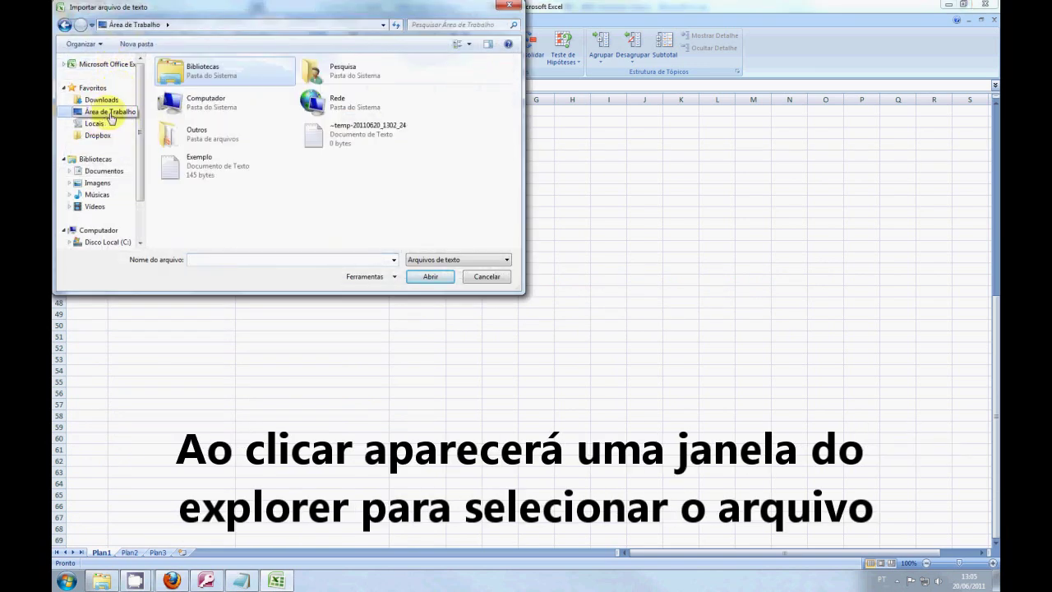
{"action": "left_click", "coordinate": [206, 166]}
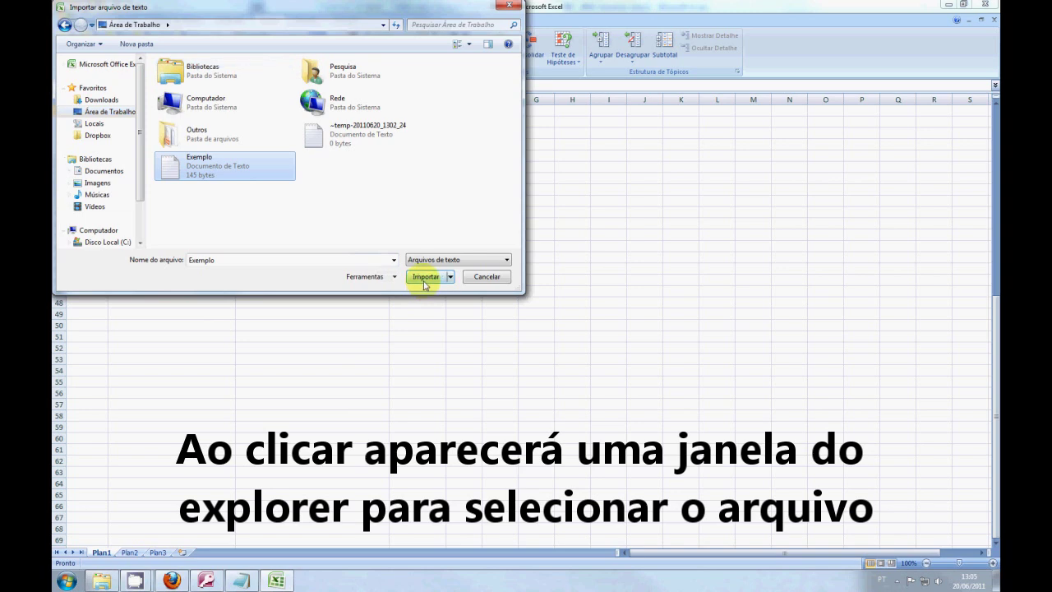
{"action": "left_click", "coordinate": [426, 277]}
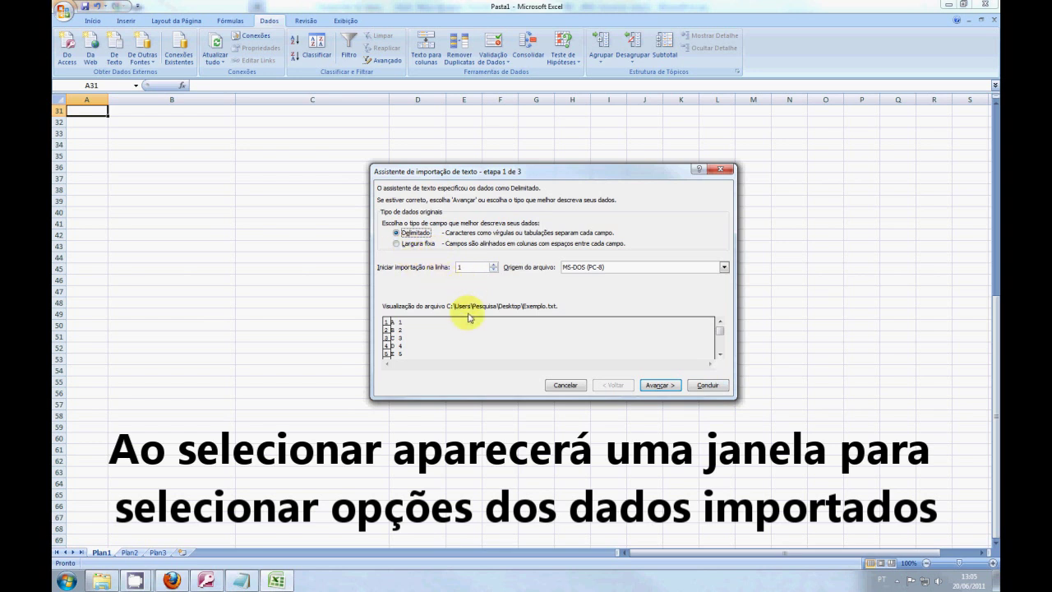
- Split Exemplo on tabs and spaces and place it at $A$31, filling A31:B56
{"action": "left_click", "coordinate": [657, 386]}
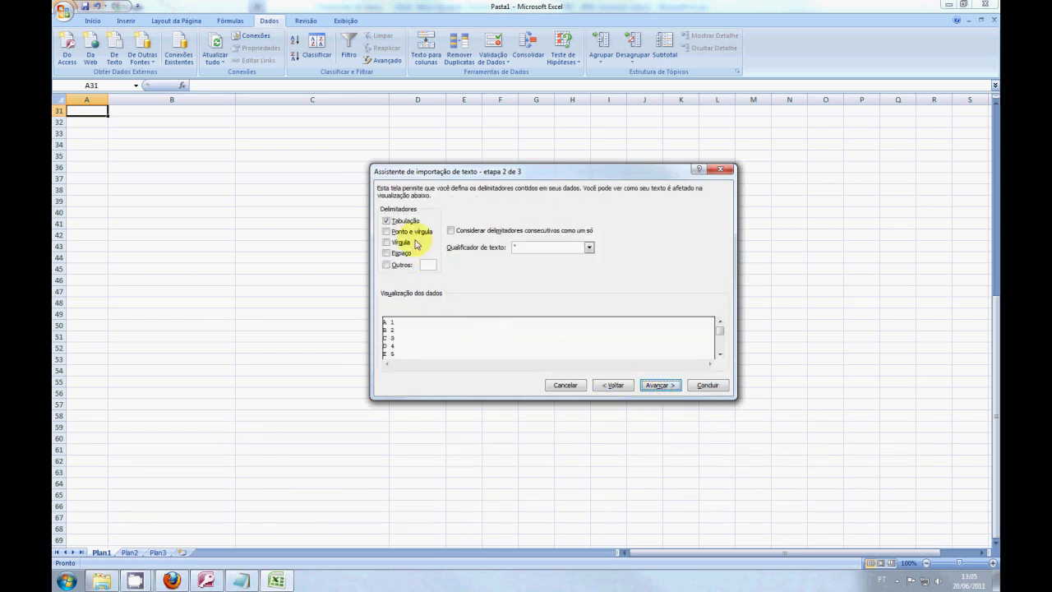
{"action": "left_click", "coordinate": [406, 259]}
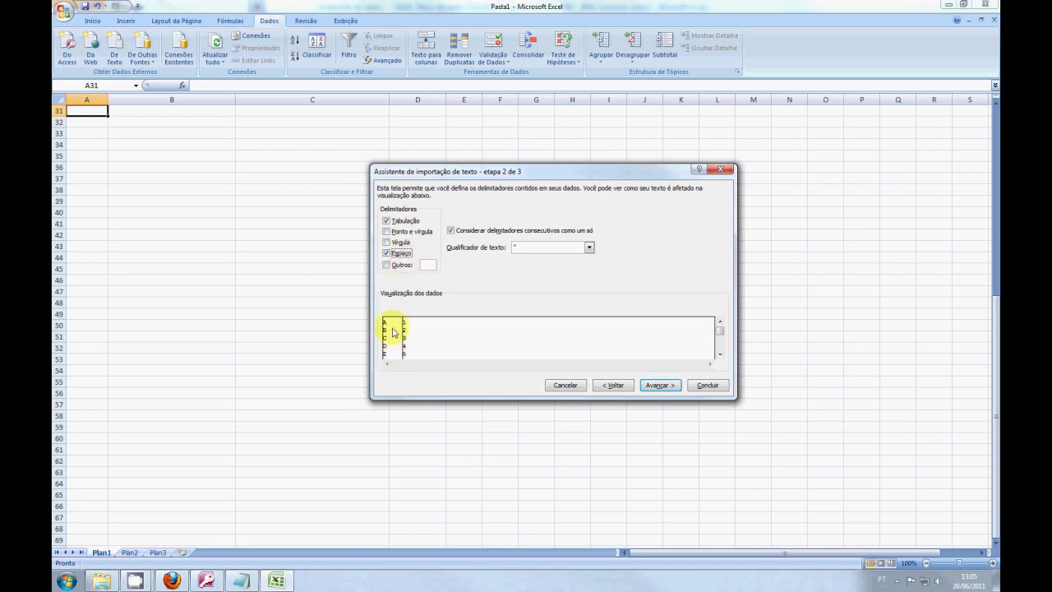
{"action": "left_click", "coordinate": [649, 386]}
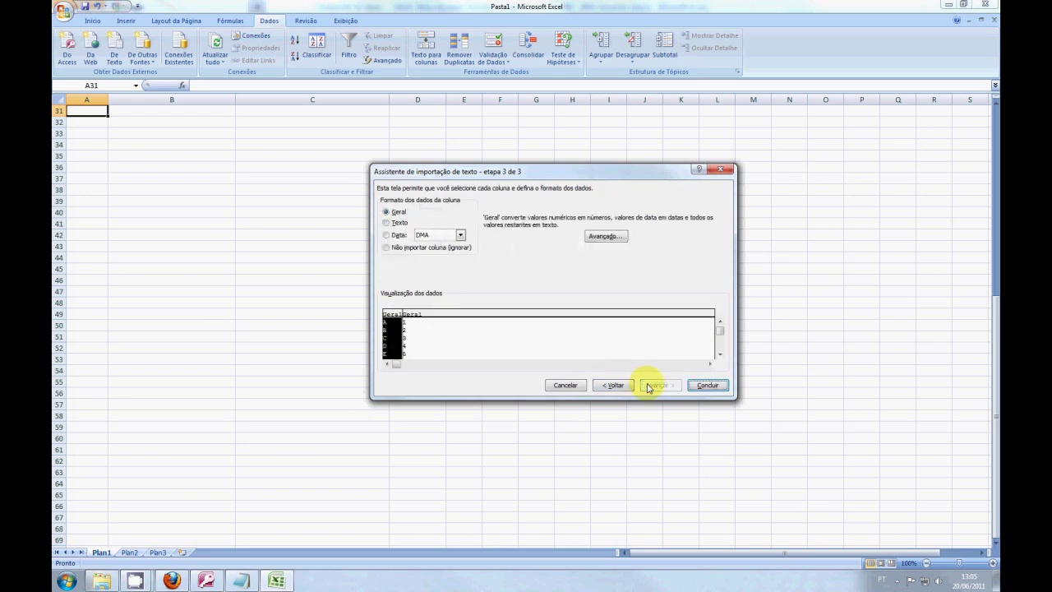
{"action": "left_click", "coordinate": [712, 385]}
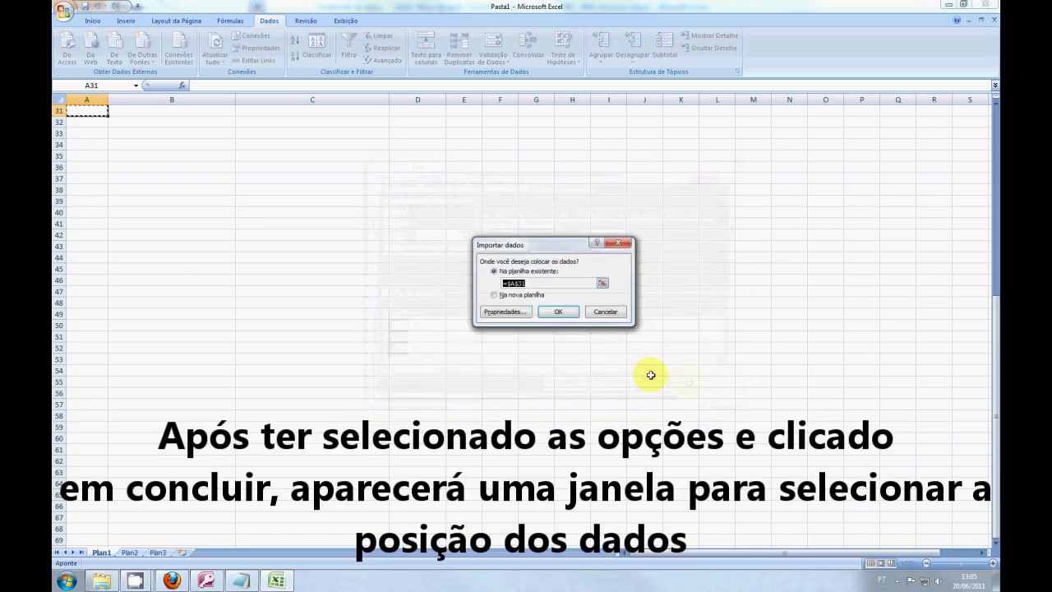
{"action": "left_click", "coordinate": [566, 319]}
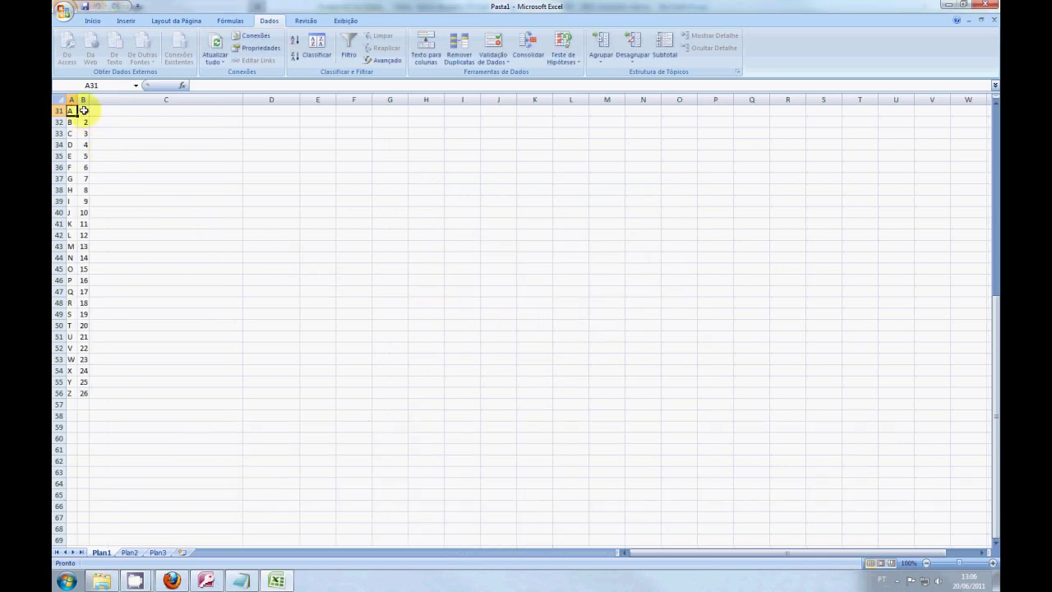
- Compare the data with the original Exemplo.txt in Notepad, then close Notepad
{"action": "left_click", "coordinate": [247, 581]}
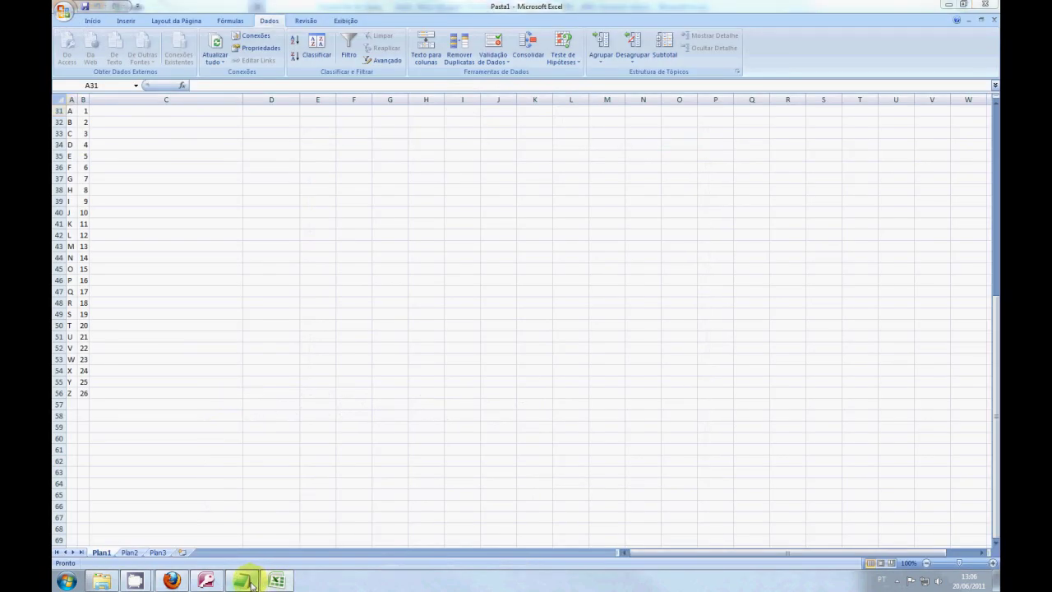
{"action": "left_click_drag", "start_coordinate": [341, 138], "coordinate": [187, 104]}
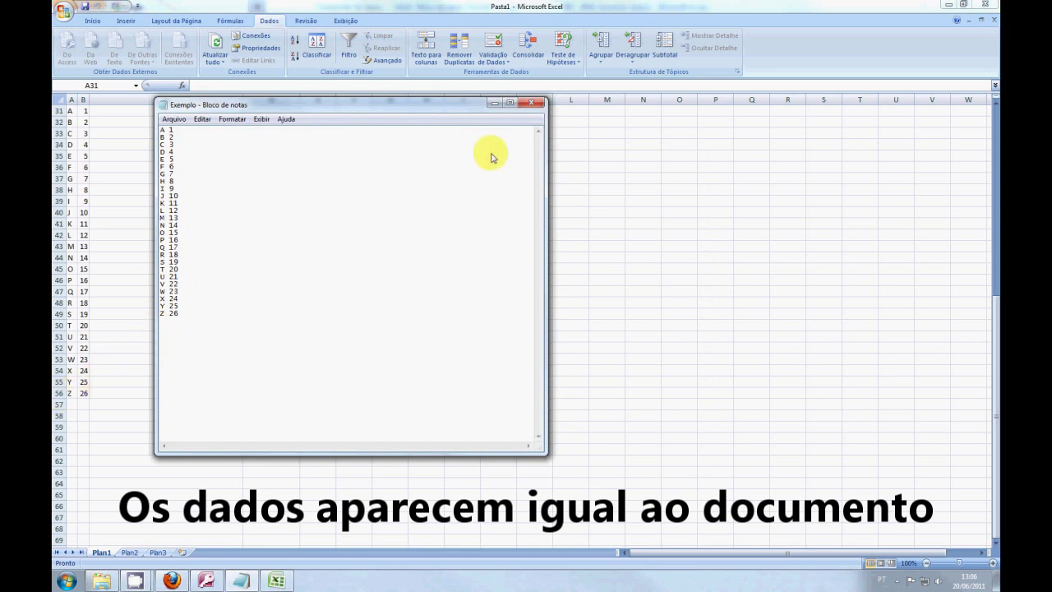
{"action": "left_click", "coordinate": [532, 104]}
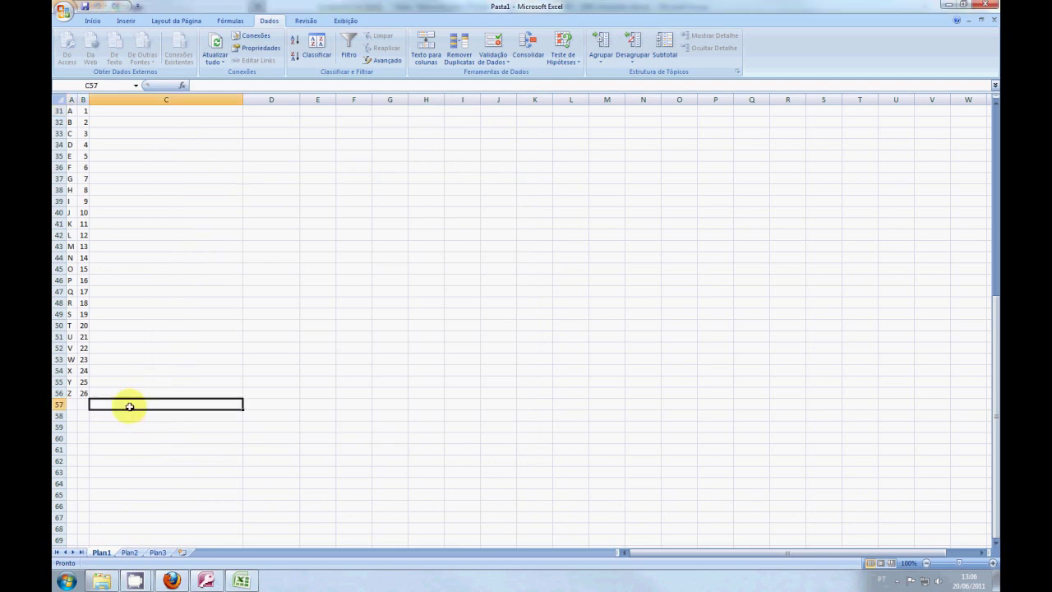
- Clear the imported letters and numbers in A29:C57 and return to cell A1
{"action": "left_click_drag", "start_coordinate": [129, 402], "coordinate": [70, 121]}
{"action": "key", "text": "Delete"}
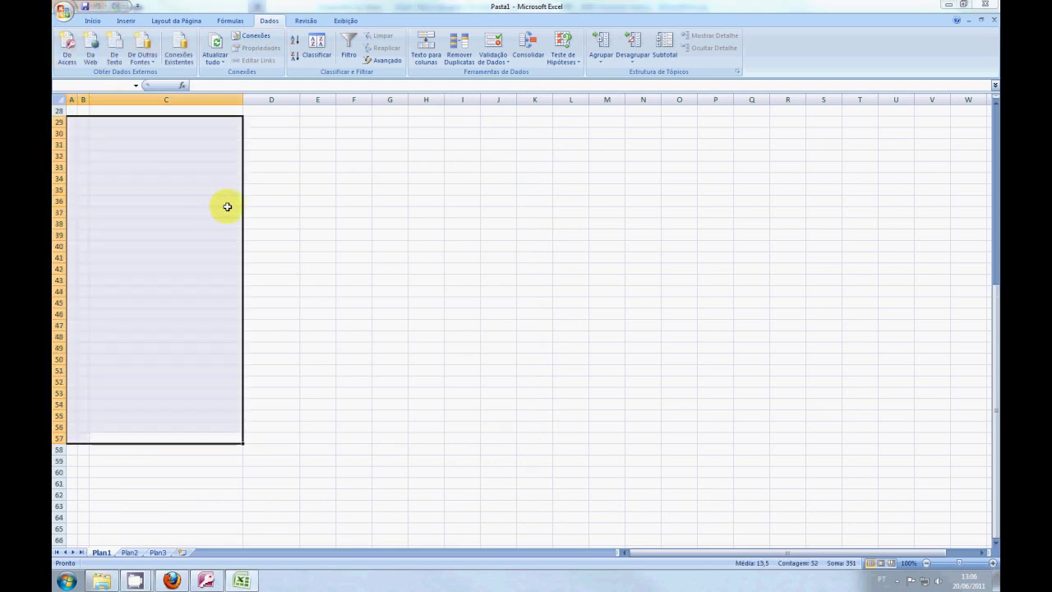
{"action": "key", "text": "Return"}
{"action": "scroll", "coordinate": [239, 251], "scroll_direction": "up", "scroll_amount": 2}
{"action": "scroll", "coordinate": [213, 250], "scroll_direction": "up", "scroll_amount": 7}
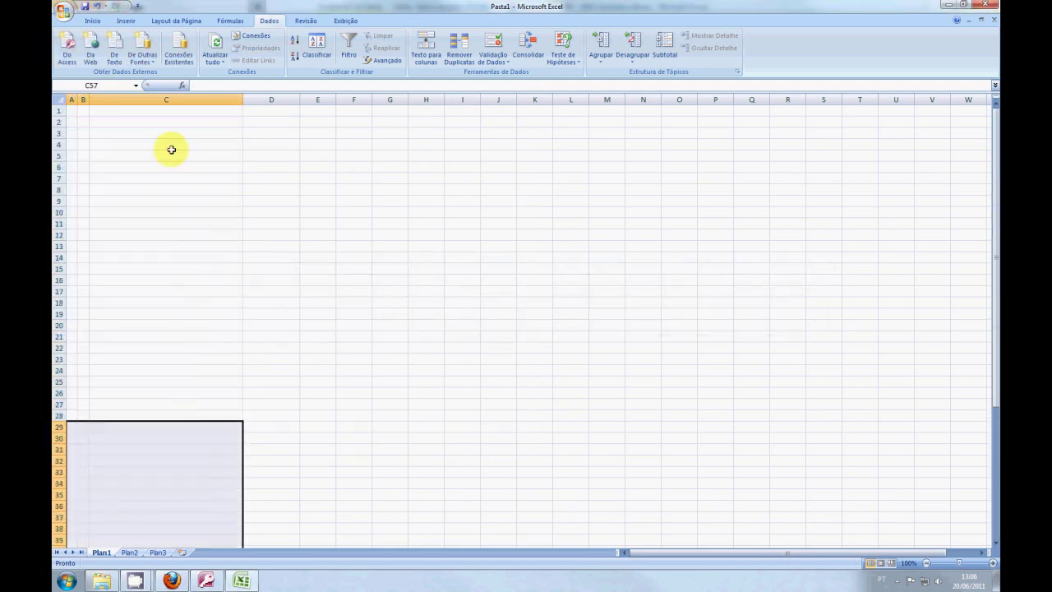
{"action": "left_click", "coordinate": [72, 110]}
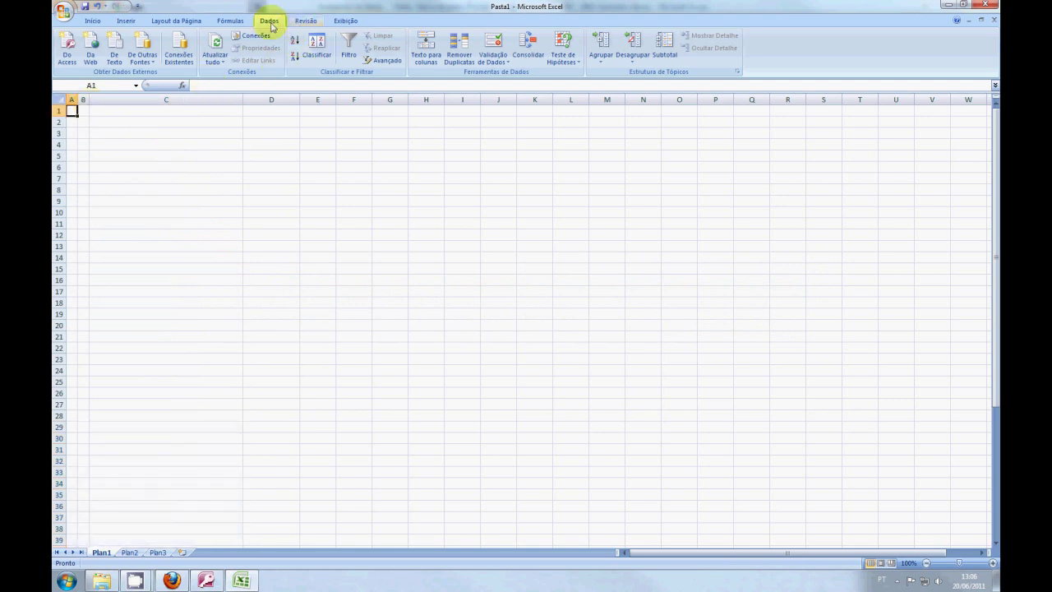
{"action": "left_click", "coordinate": [136, 64]}
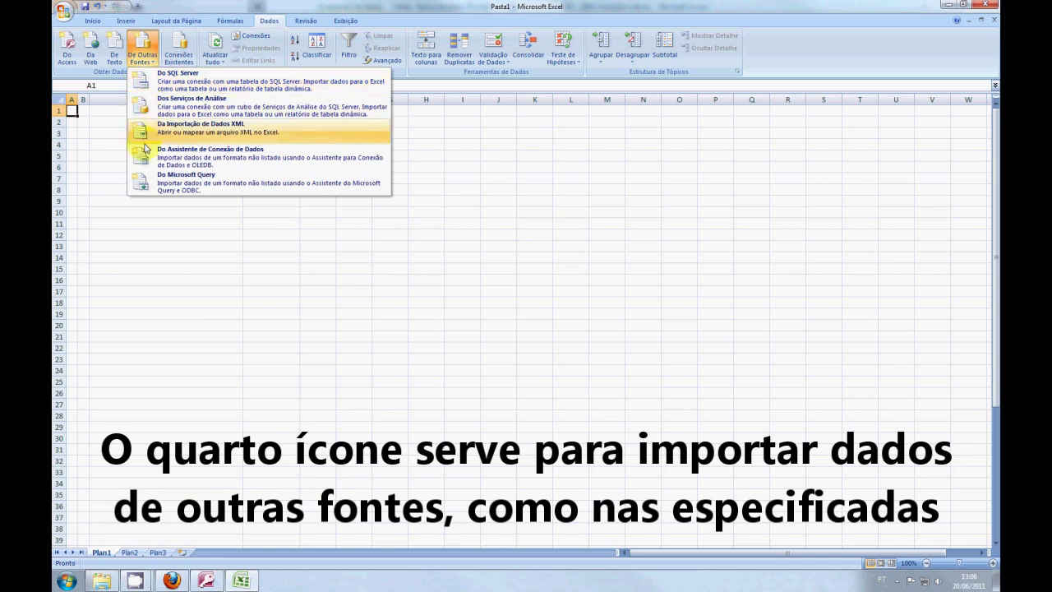
- Import the 'Cotações do Câmbio para Investidores do MSN MoneyCentral' existing connection at cell $A$1
{"action": "left_click", "coordinate": [182, 54]}
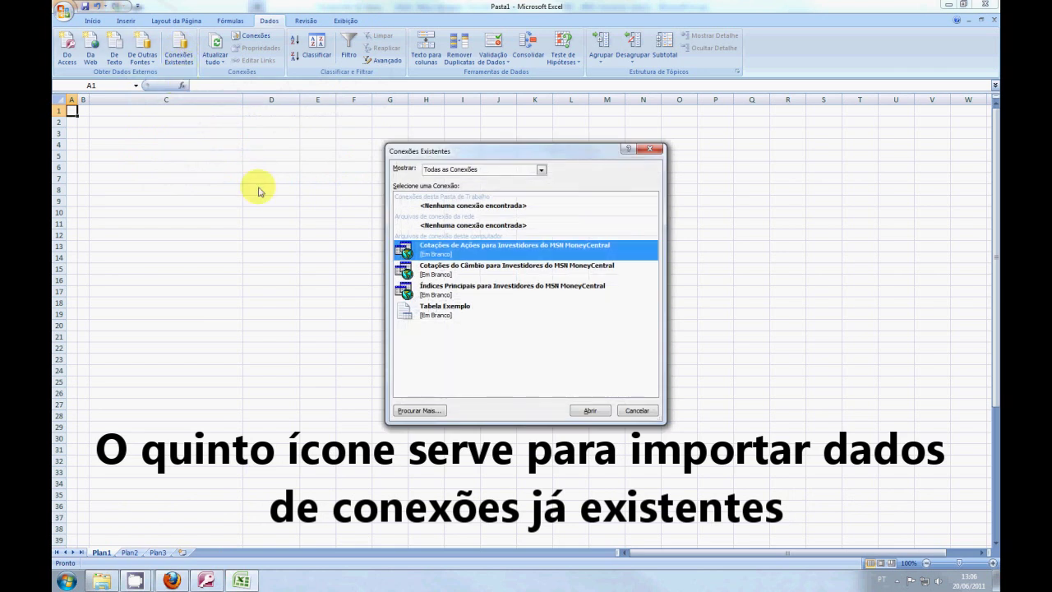
{"action": "left_click", "coordinate": [417, 275]}
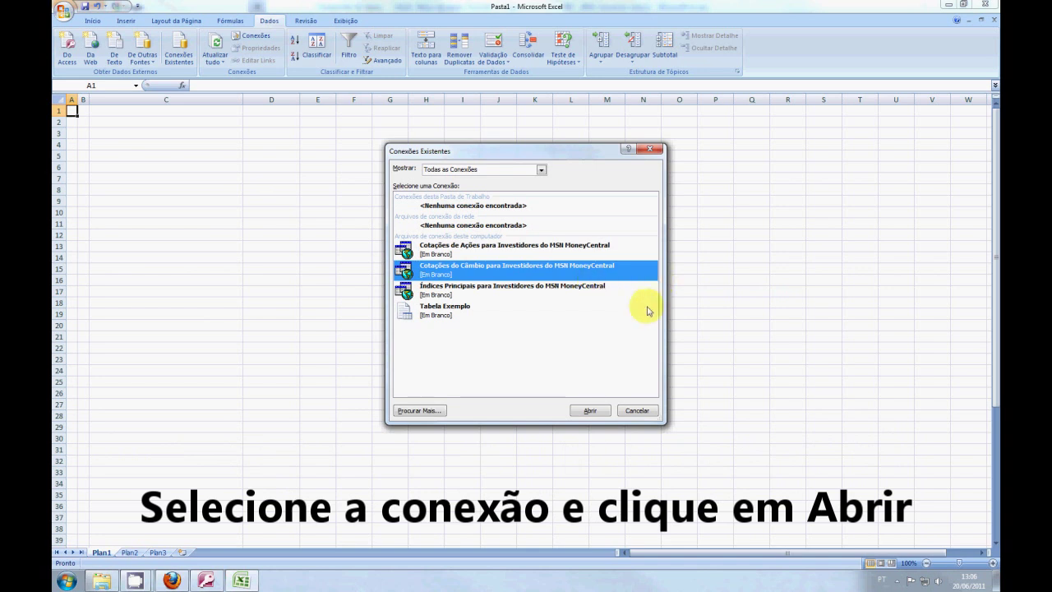
{"action": "left_click", "coordinate": [585, 411]}
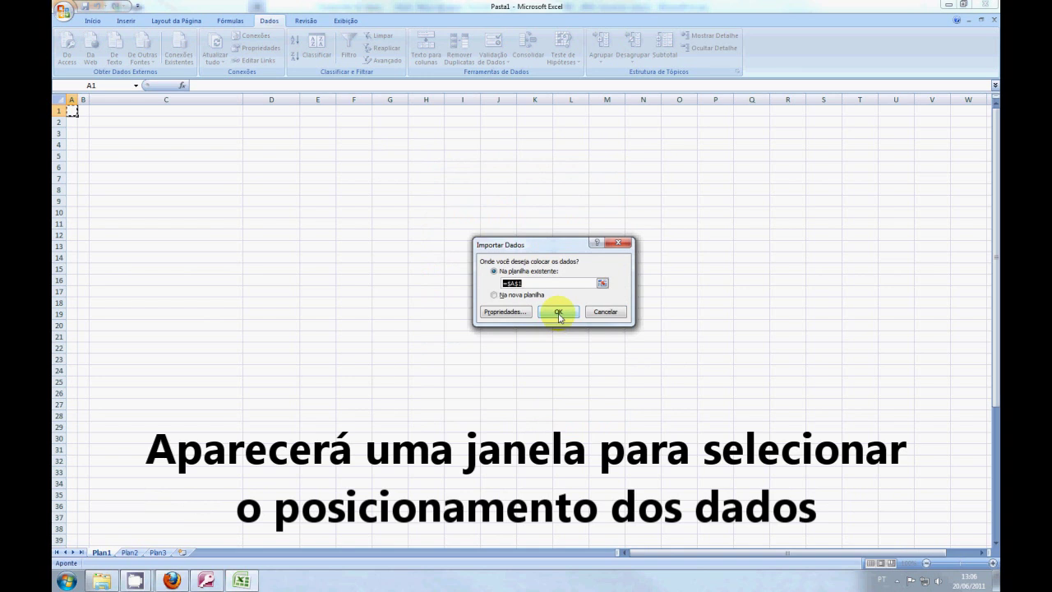
{"action": "left_click", "coordinate": [557, 313]}
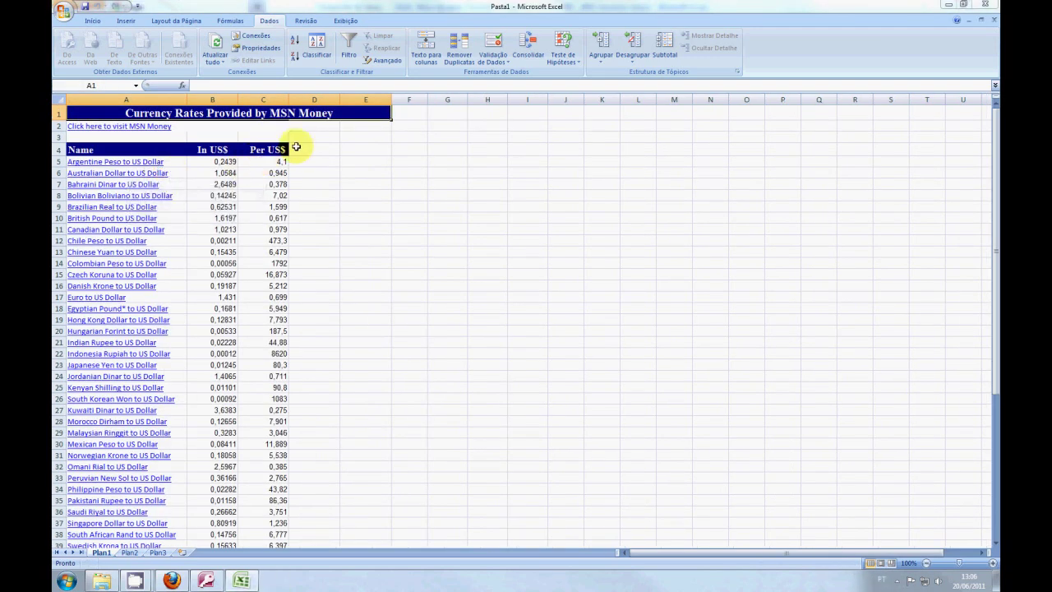
- Scroll down through the imported currency rates and back up to review them
{"action": "scroll", "coordinate": [304, 130], "scroll_direction": "down", "scroll_amount": 1}
{"action": "scroll", "coordinate": [304, 131], "scroll_direction": "down", "scroll_amount": 1}
{"action": "scroll", "coordinate": [304, 130], "scroll_direction": "down", "scroll_amount": 1}
{"action": "scroll", "coordinate": [304, 131], "scroll_direction": "down", "scroll_amount": 1}
{"action": "scroll", "coordinate": [304, 132], "scroll_direction": "down", "scroll_amount": 2}
{"action": "scroll", "coordinate": [306, 144], "scroll_direction": "down", "scroll_amount": 2}
{"action": "scroll", "coordinate": [316, 194], "scroll_direction": "down", "scroll_amount": 1}
{"action": "scroll", "coordinate": [317, 194], "scroll_direction": "down", "scroll_amount": 2}
{"action": "scroll", "coordinate": [316, 195], "scroll_direction": "up", "scroll_amount": 1}
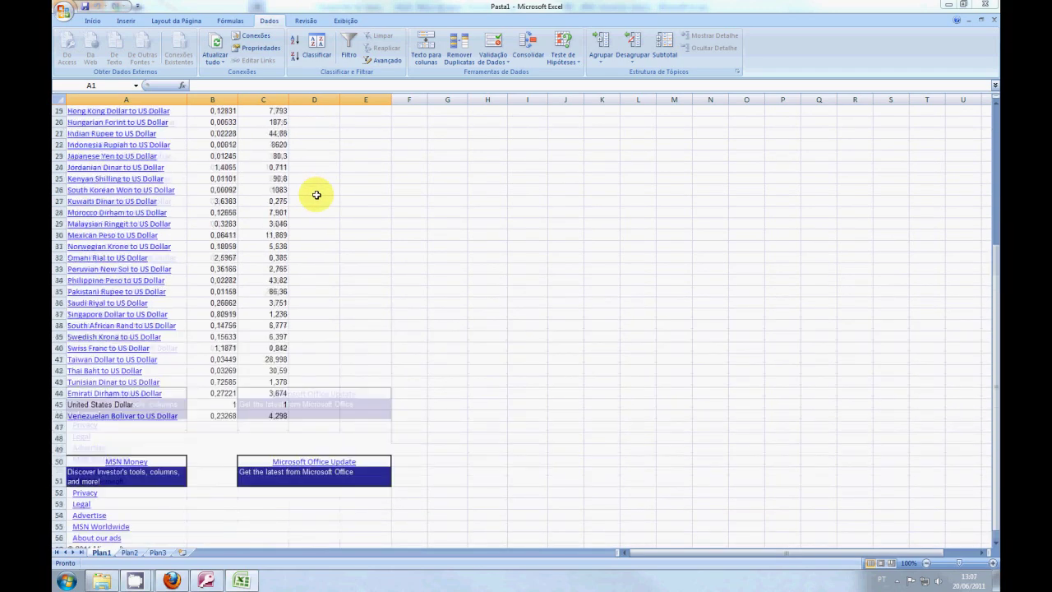
{"action": "scroll", "coordinate": [317, 195], "scroll_direction": "up", "scroll_amount": 4}
{"action": "scroll", "coordinate": [316, 195], "scroll_direction": "up", "scroll_amount": 4}
{"action": "scroll", "coordinate": [316, 195], "scroll_direction": "up", "scroll_amount": 2}
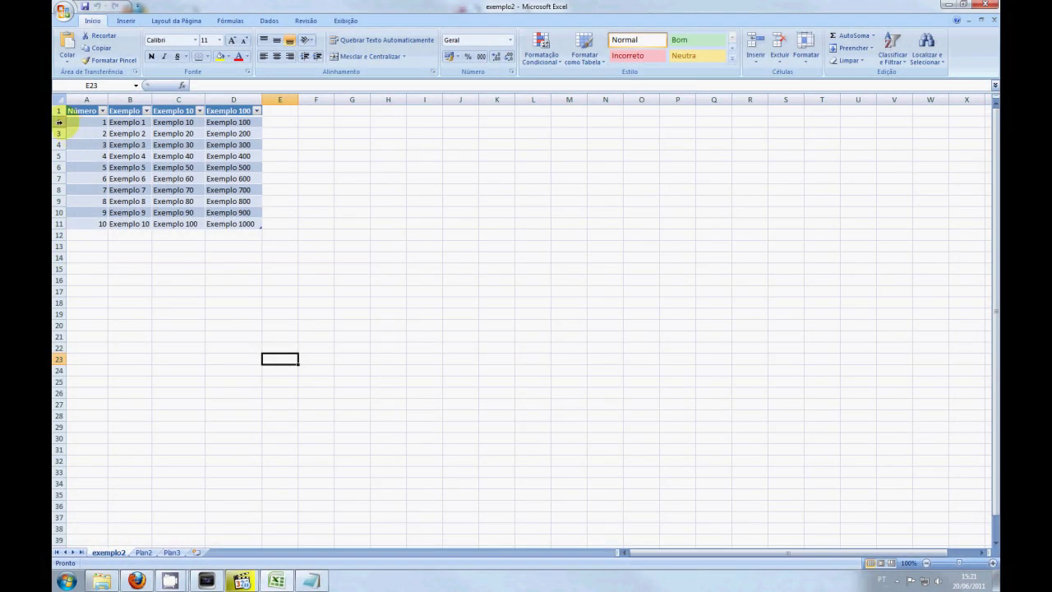
- Save the workbook as Text (Tab delimited) under the name exemplo3
{"action": "left_click", "coordinate": [63, 17]}
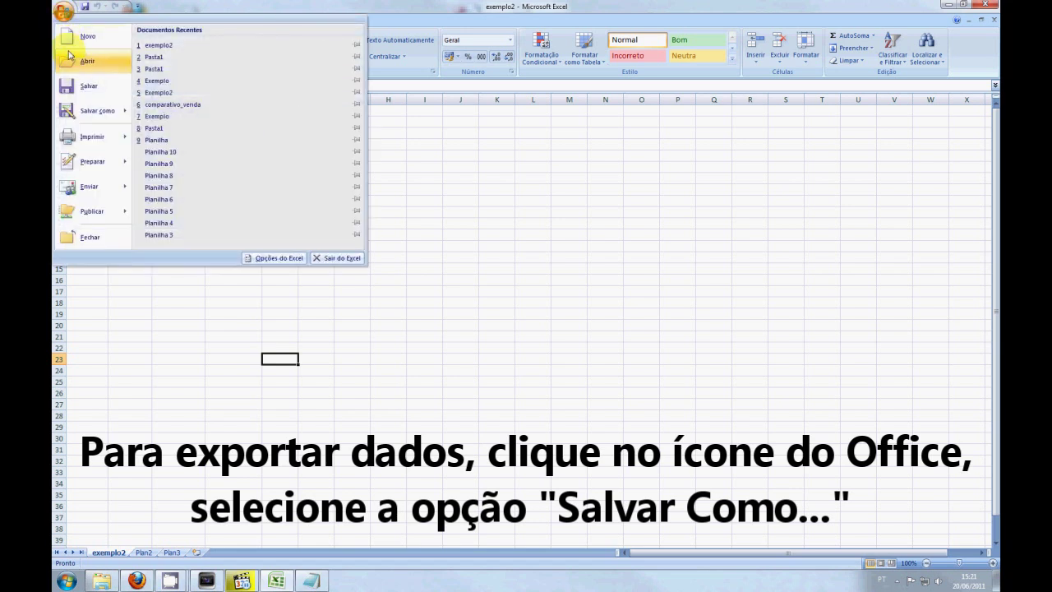
{"action": "mouse_move", "coordinate": [92, 110]}
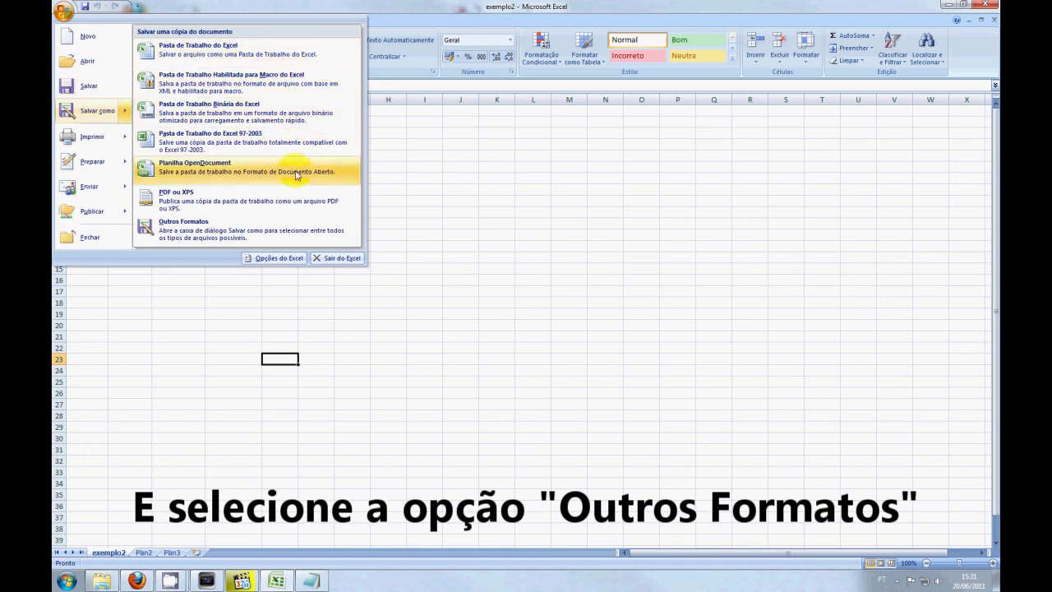
{"action": "left_click", "coordinate": [293, 232]}
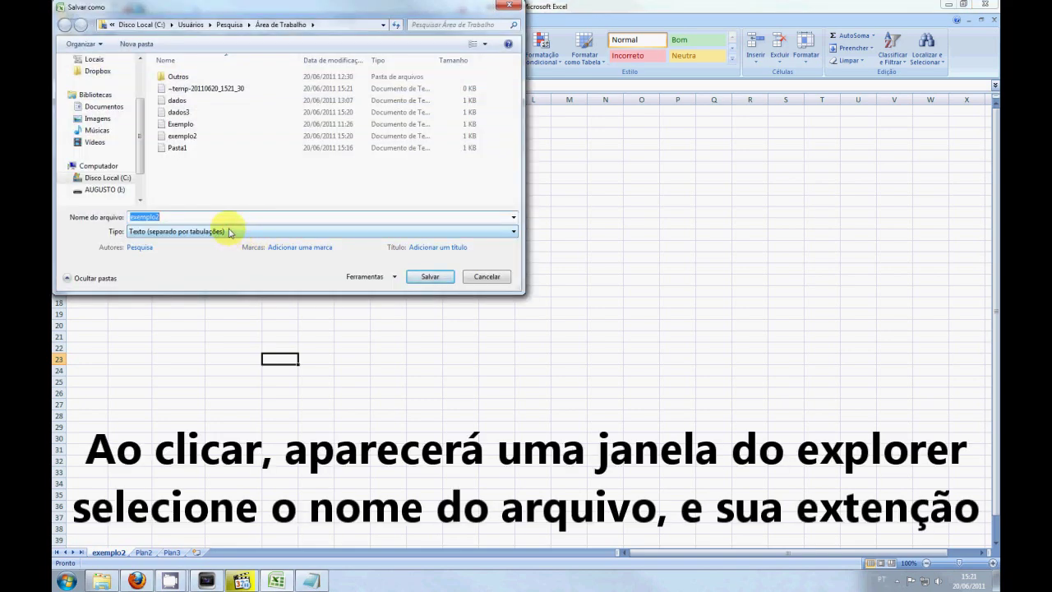
{"action": "left_click", "coordinate": [218, 232]}
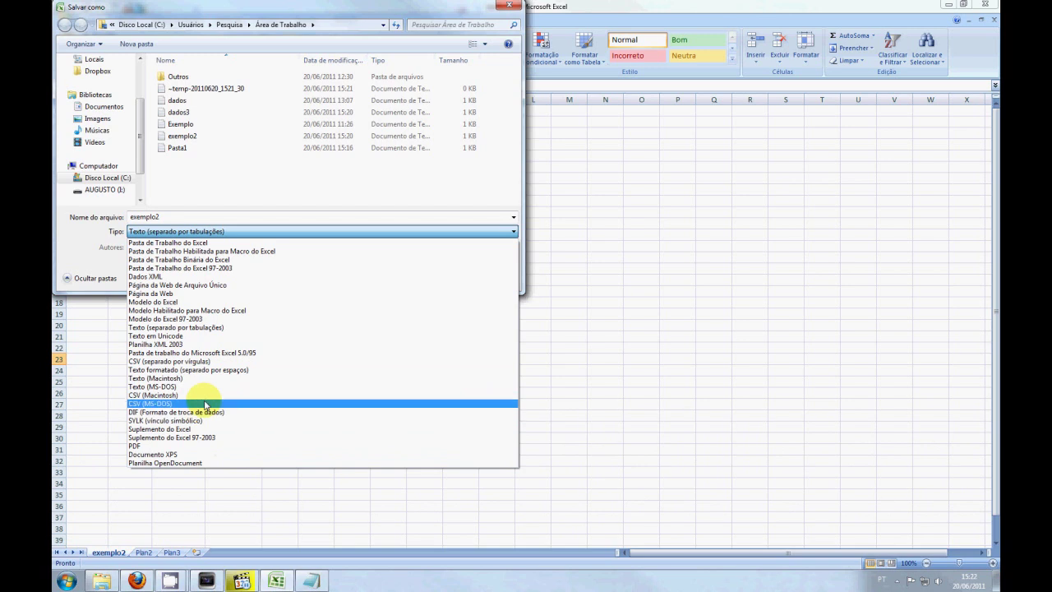
{"action": "left_click", "coordinate": [212, 329]}
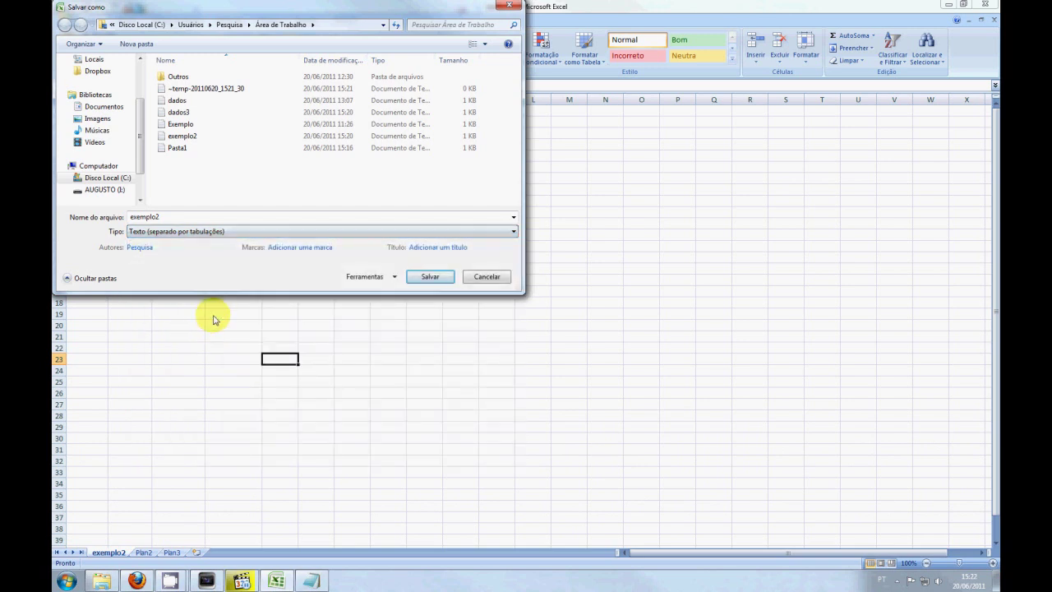
{"action": "left_click", "coordinate": [196, 217]}
{"action": "type", "text": "3"}
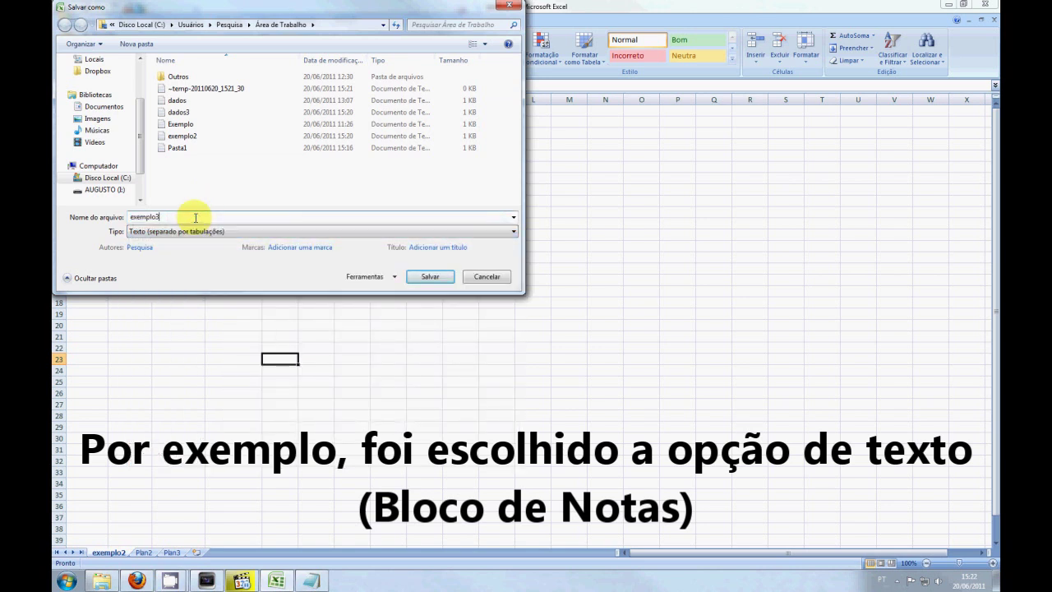
{"action": "left_click", "coordinate": [417, 282]}
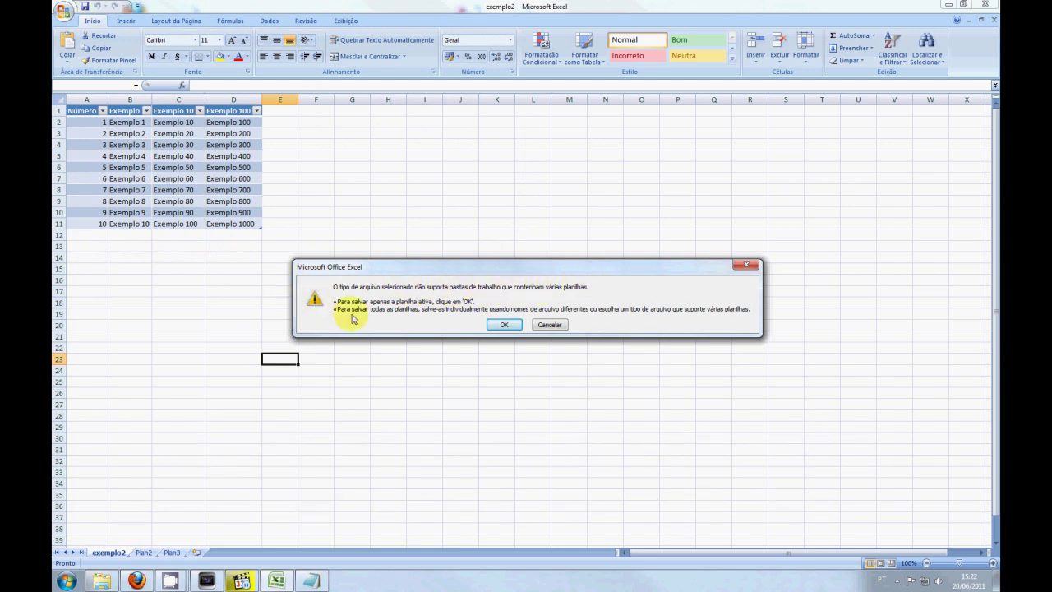
- Confirm saving only the active sheet in tab-delimited format, then view exemplo3.txt in Notepad
{"action": "left_click", "coordinate": [504, 326]}
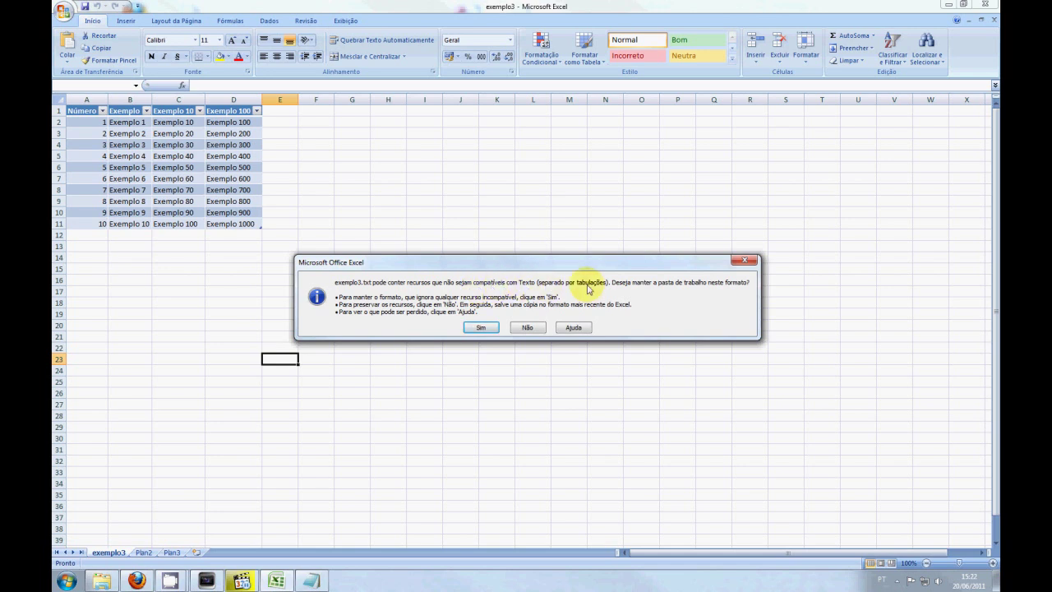
{"action": "left_click", "coordinate": [482, 328]}
{"action": "left_click", "coordinate": [309, 579]}
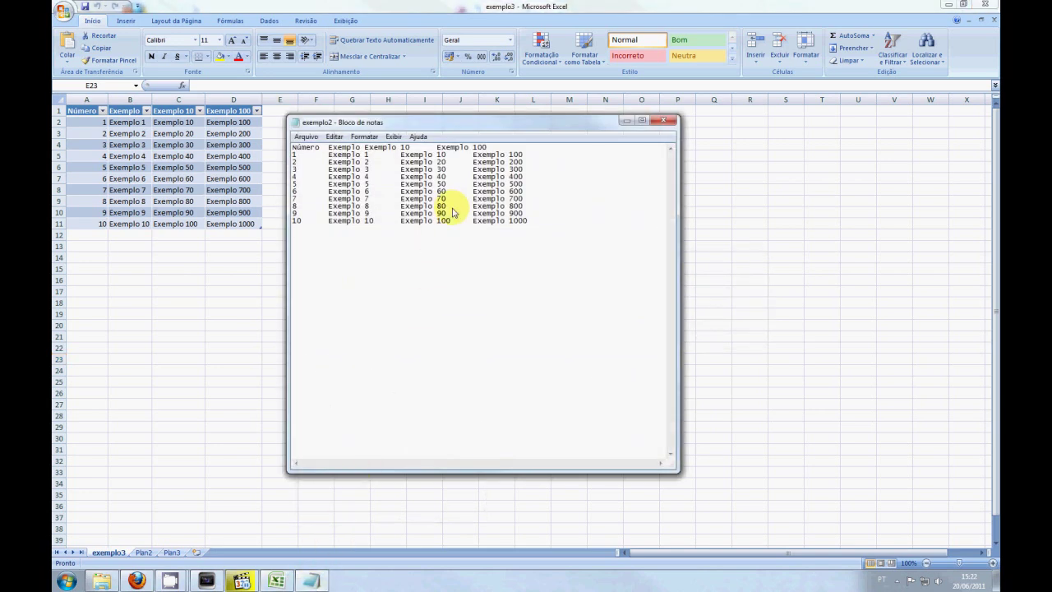
{"action": "left_click_drag", "start_coordinate": [528, 222], "coordinate": [234, 182]}
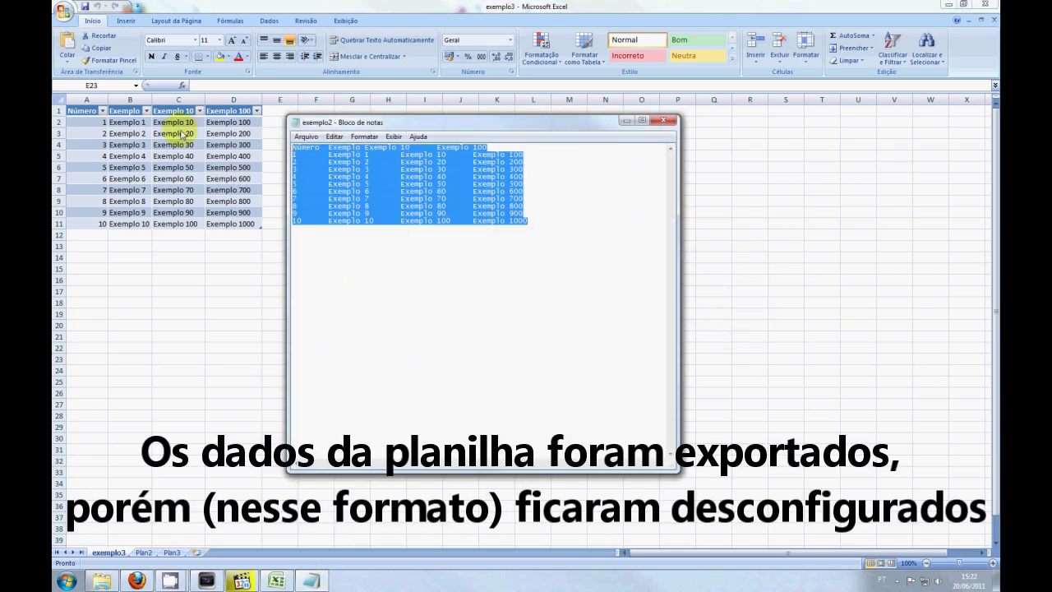
{"action": "left_click", "coordinate": [481, 288]}
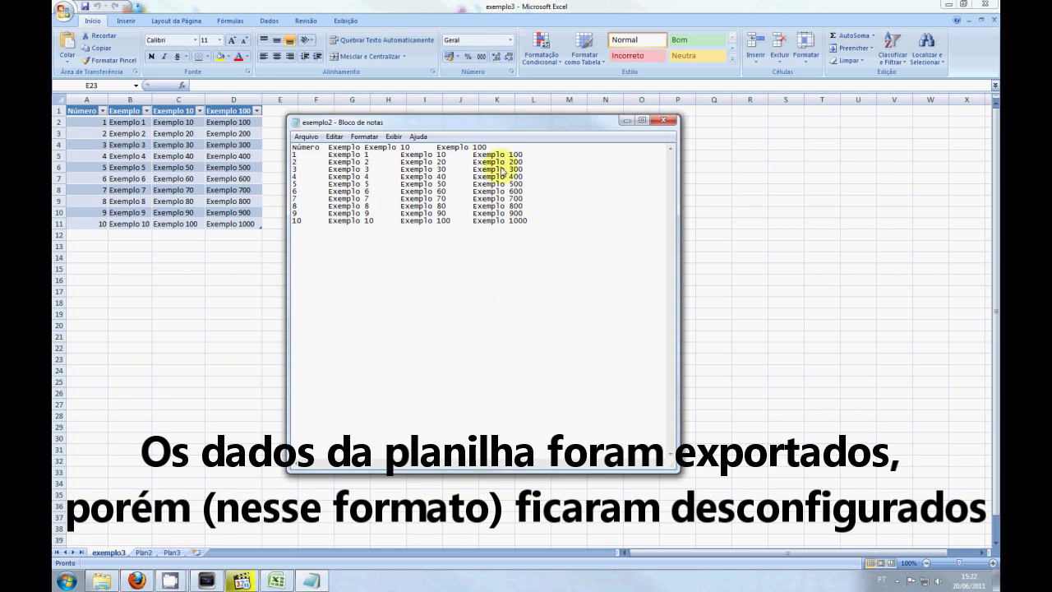
{"action": "left_click_drag", "start_coordinate": [494, 123], "coordinate": [482, 115]}
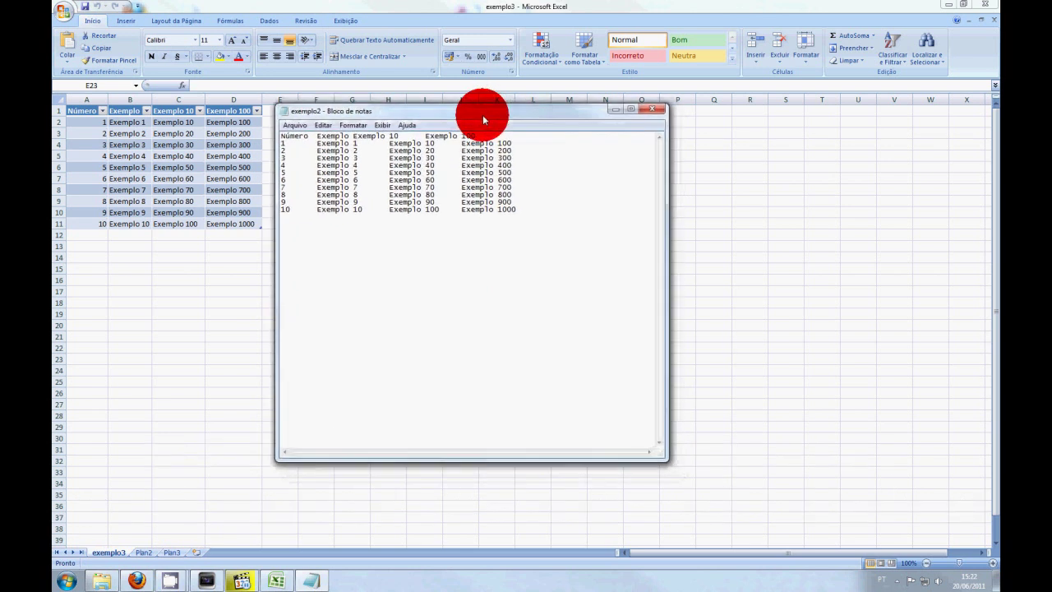